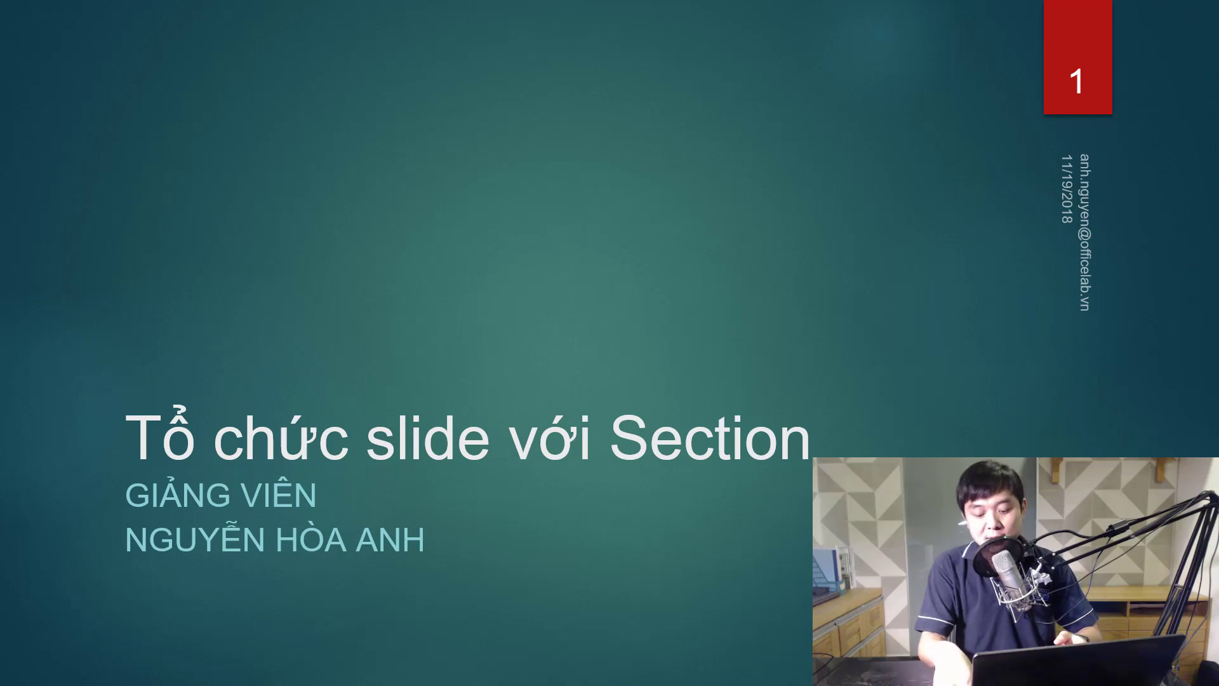
Advance the slideshow past the Nội dung slide to 'Khi nào cần sử dụng Section'.
key(Right)
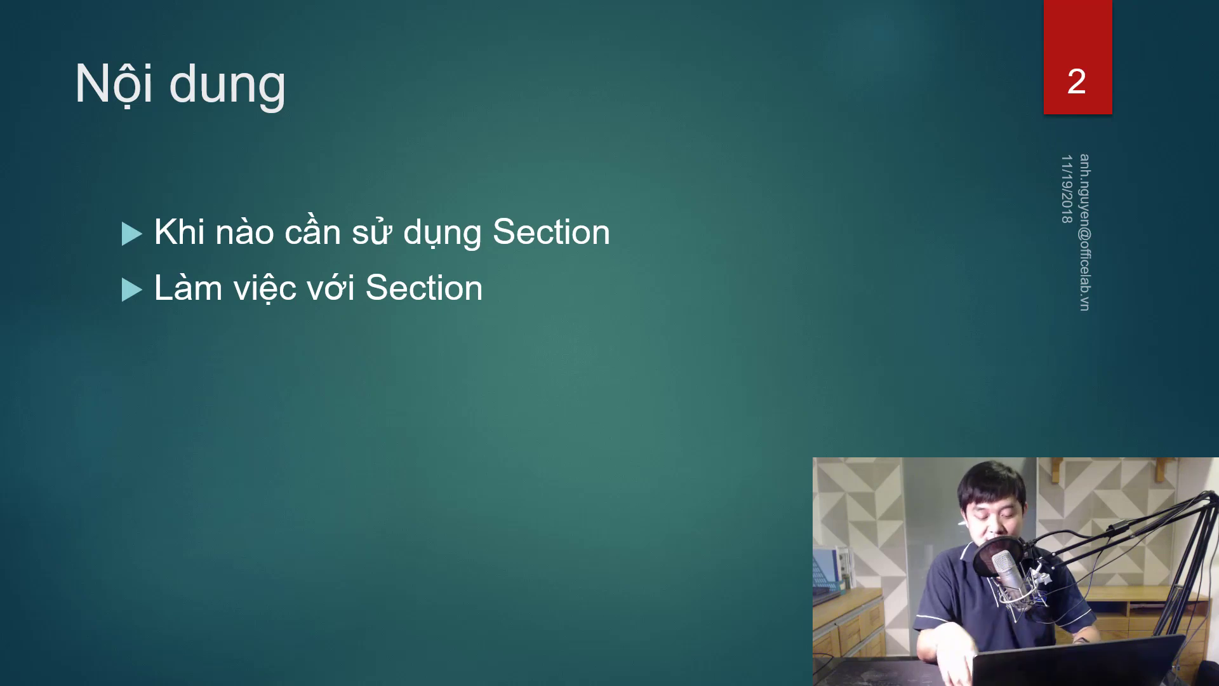
key(Right)
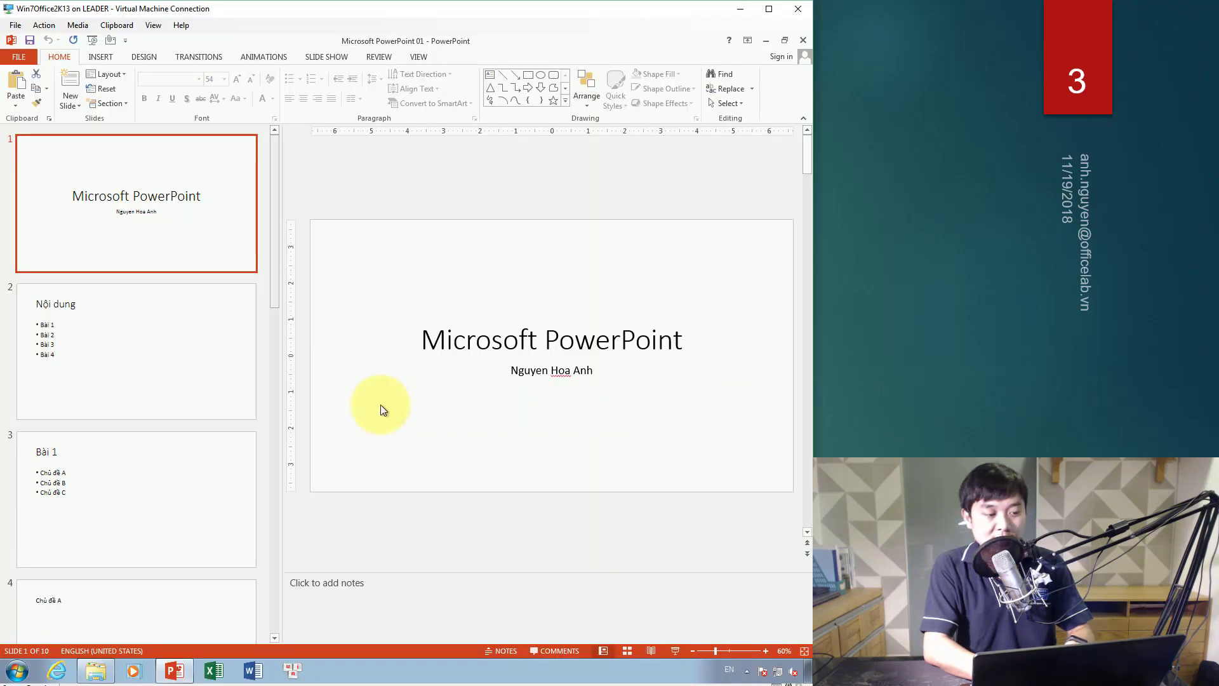
Open 'Microsoft Word 2010 - Phan tang cuong' from the recent presentations list.
key(alt+f)
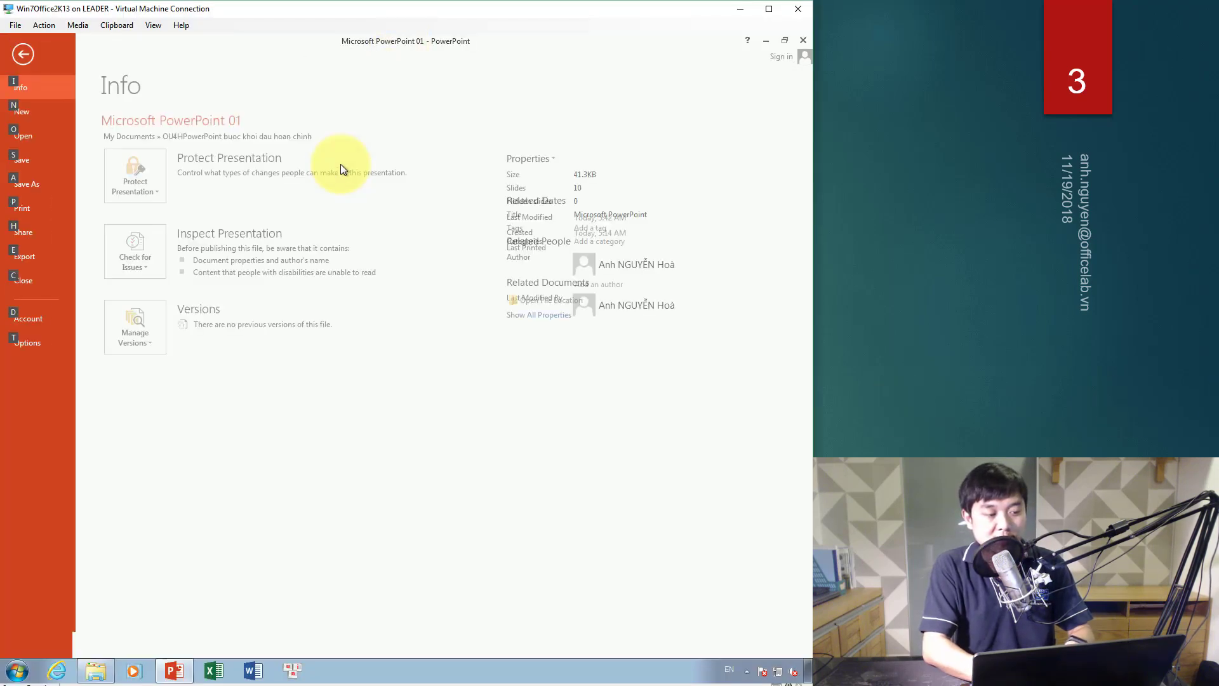
key(o)
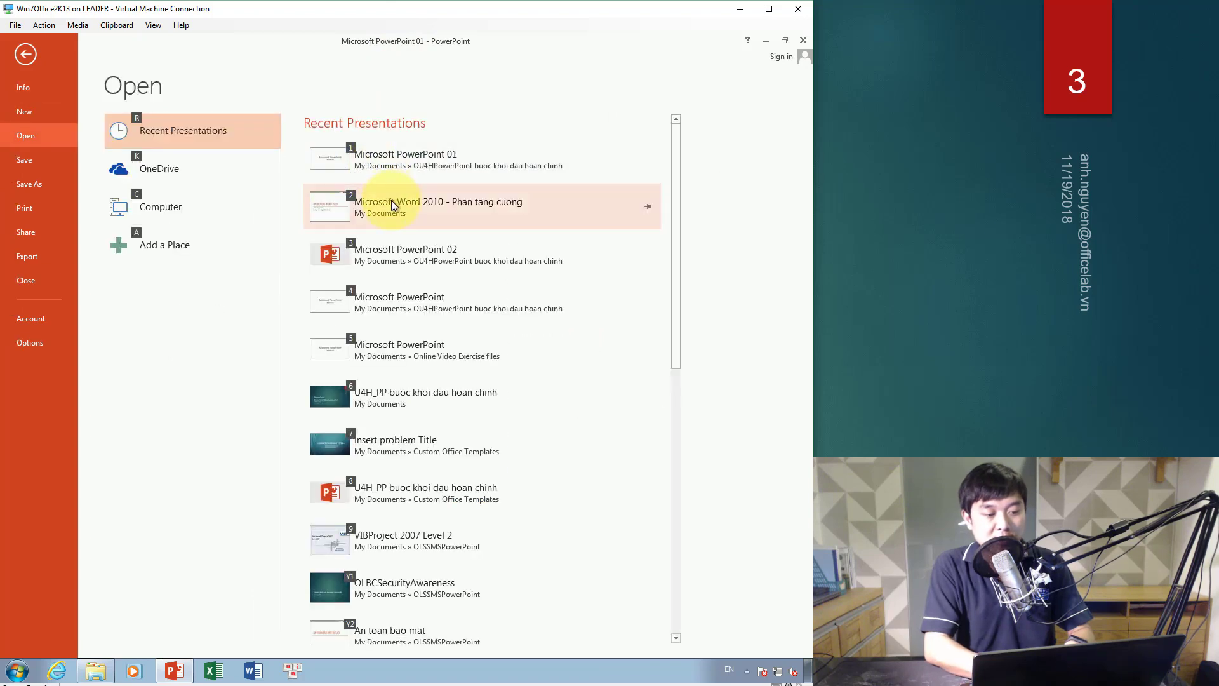
click(391, 202)
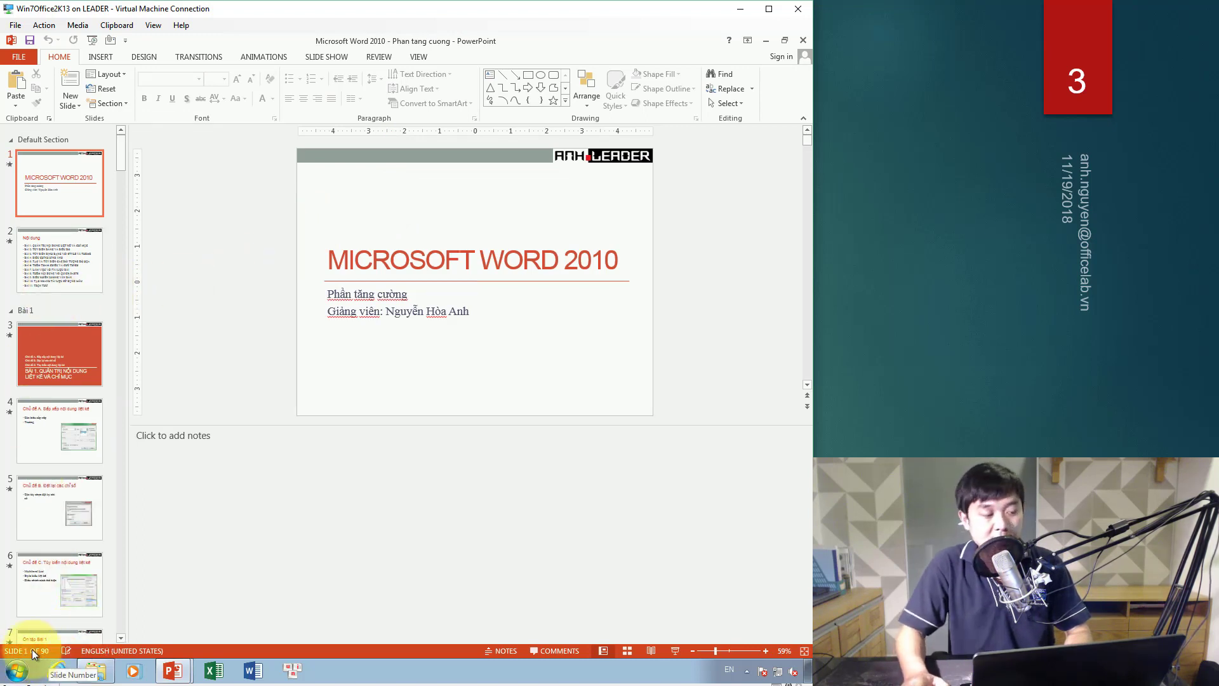
Show slide 3, the title slide of the Bài 1 section, in the editing area.
click(77, 341)
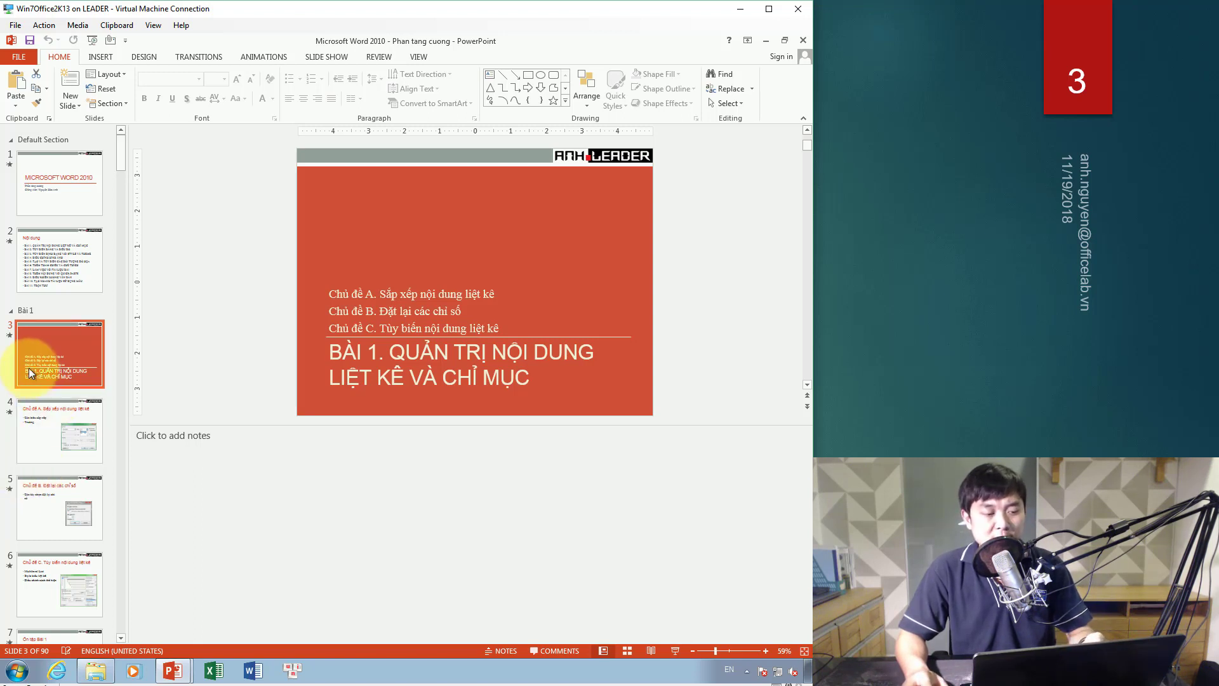
click(195, 327)
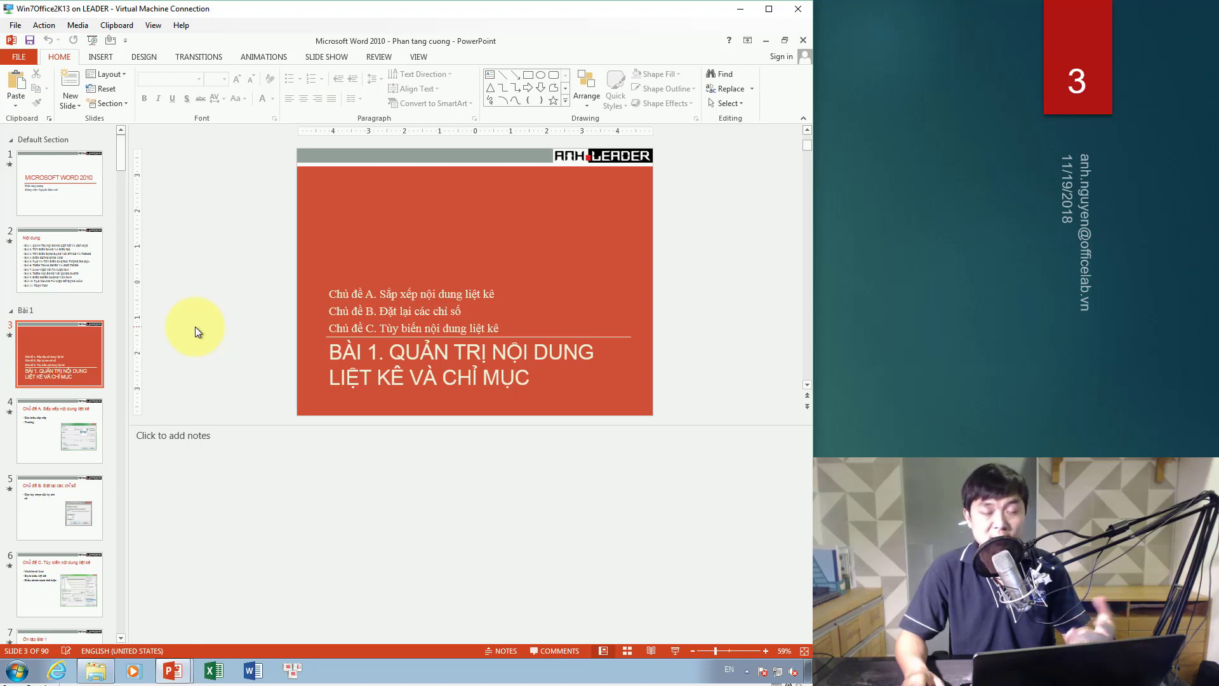
click(455, 250)
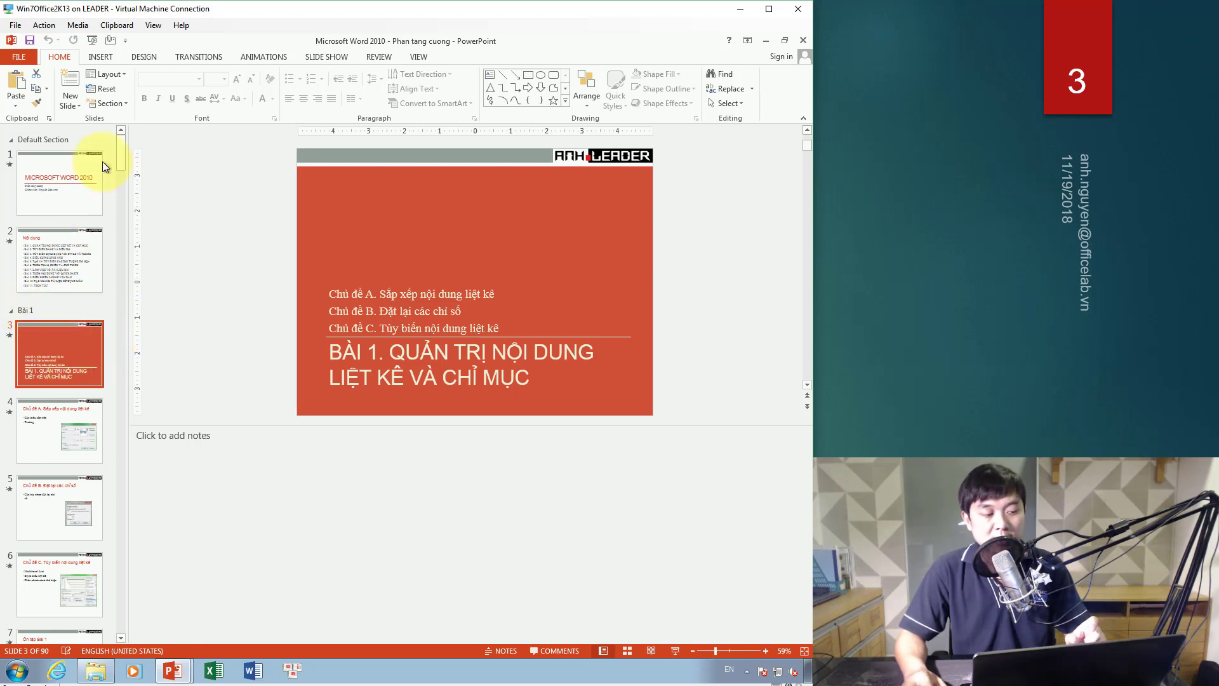
Collapse all sections to their names, then expand the Bài 6 section.
click(106, 104)
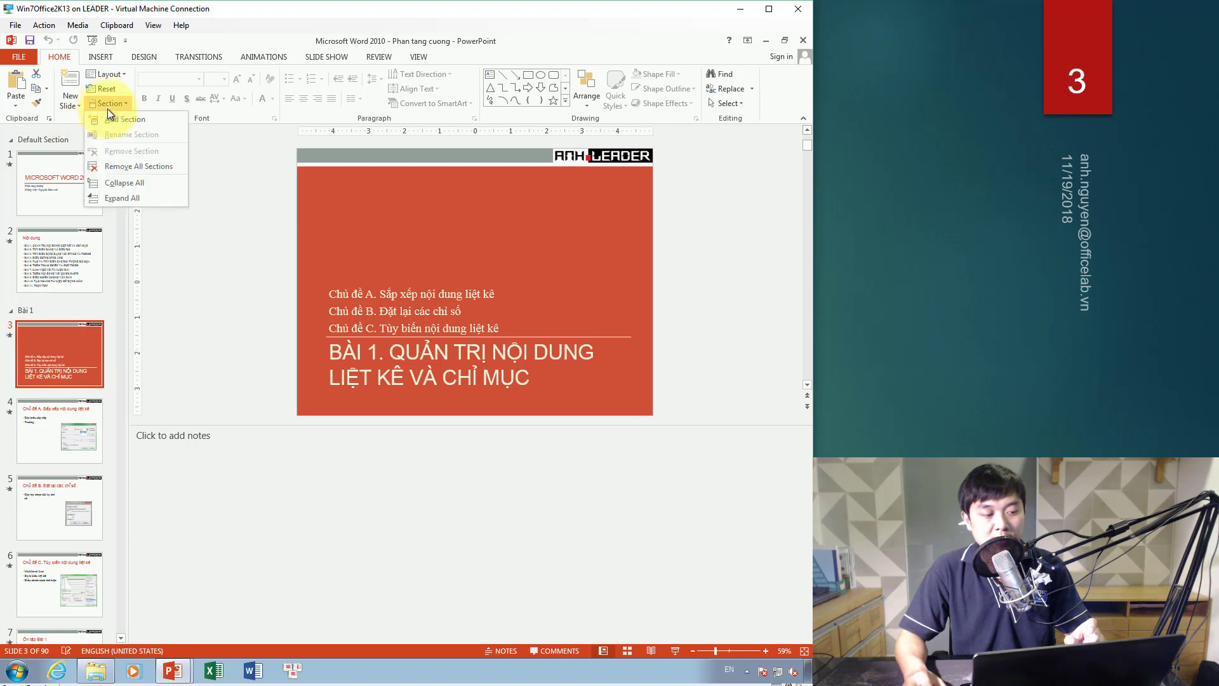
click(125, 183)
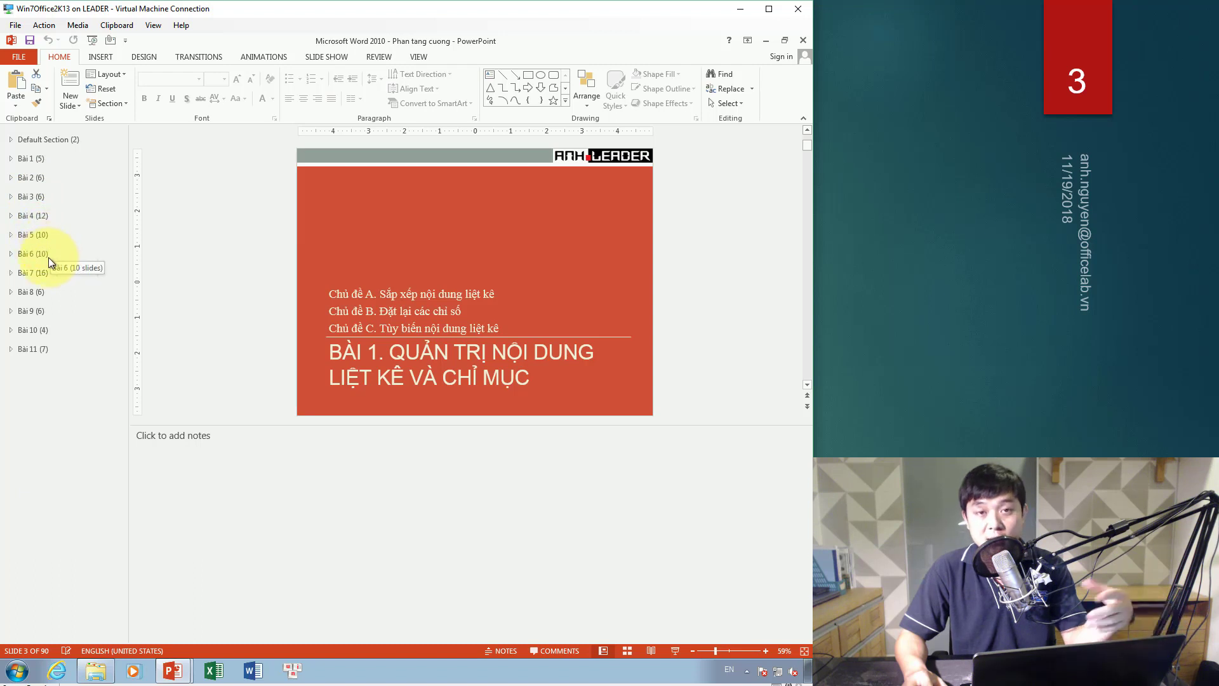
drag(46, 262, 41, 255)
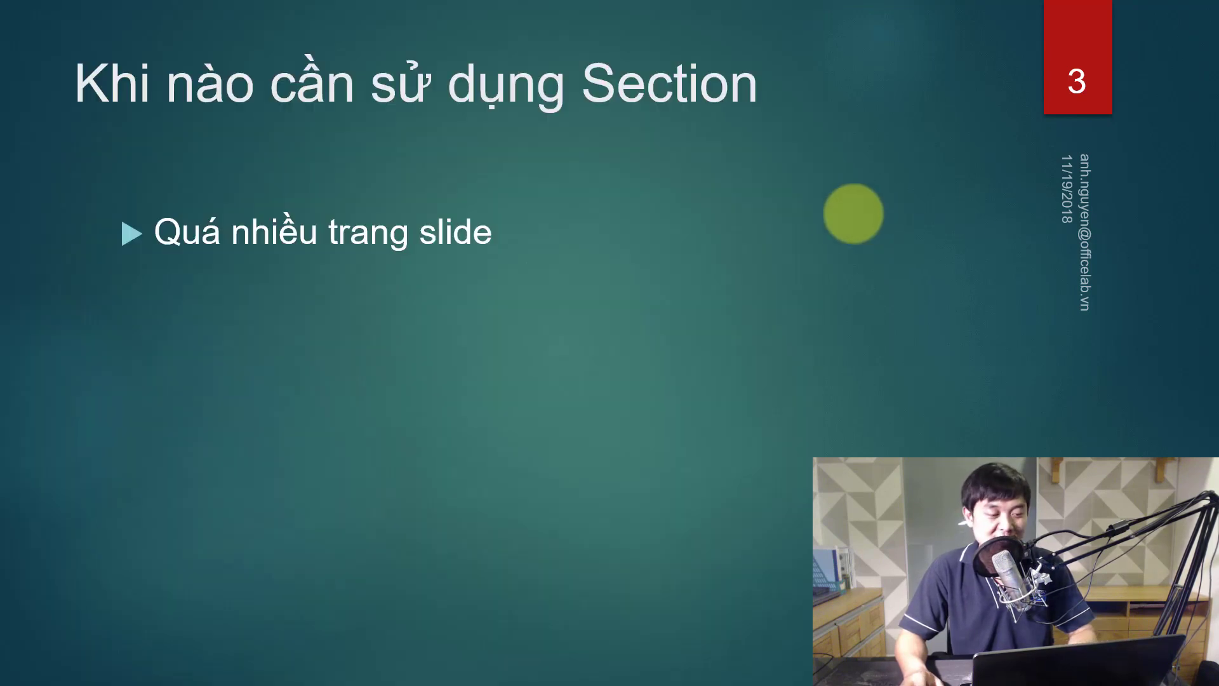
Advance the lecture to 'Làm việc với Section', then switch to Microsoft PowerPoint 01.
click(854, 214)
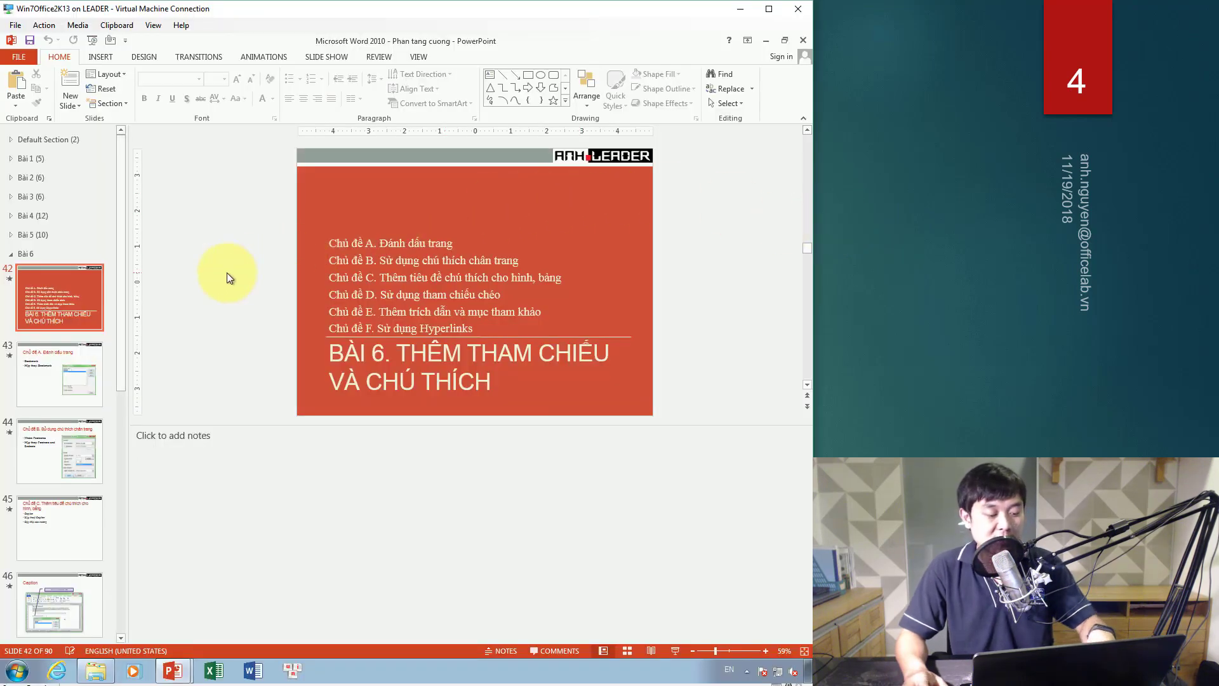
key(alt+Tab)
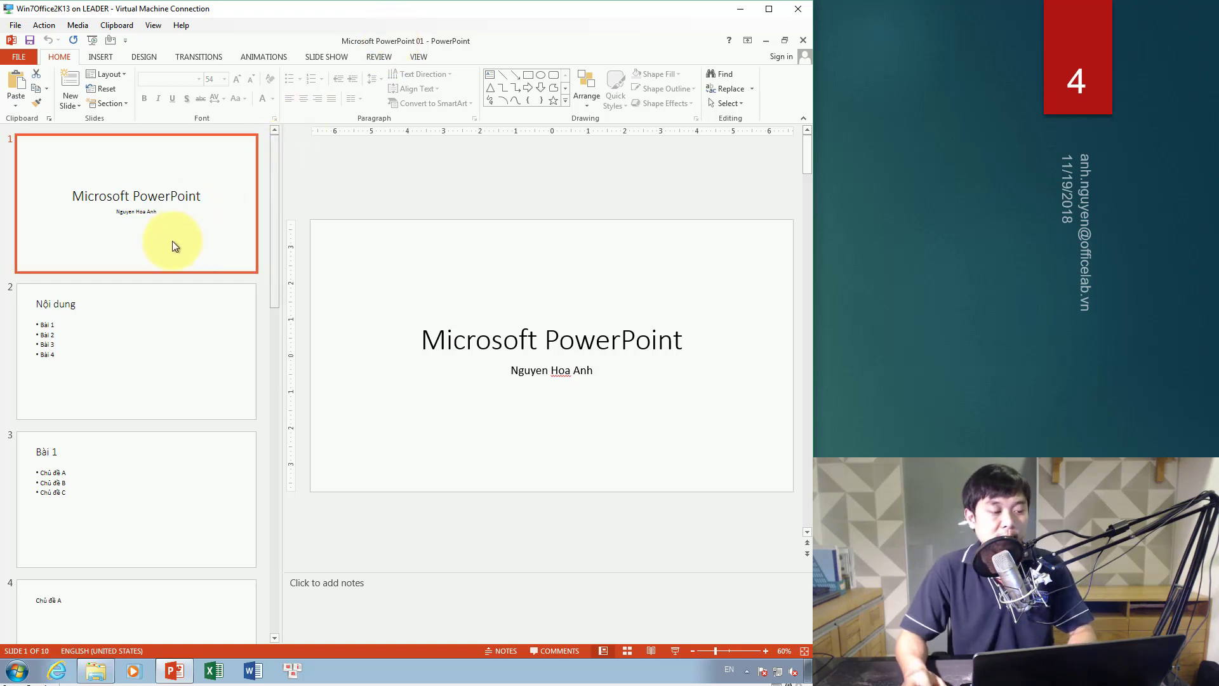
Place the split point between slides 1 and 2, ready to add a section.
drag(166, 286, 165, 277)
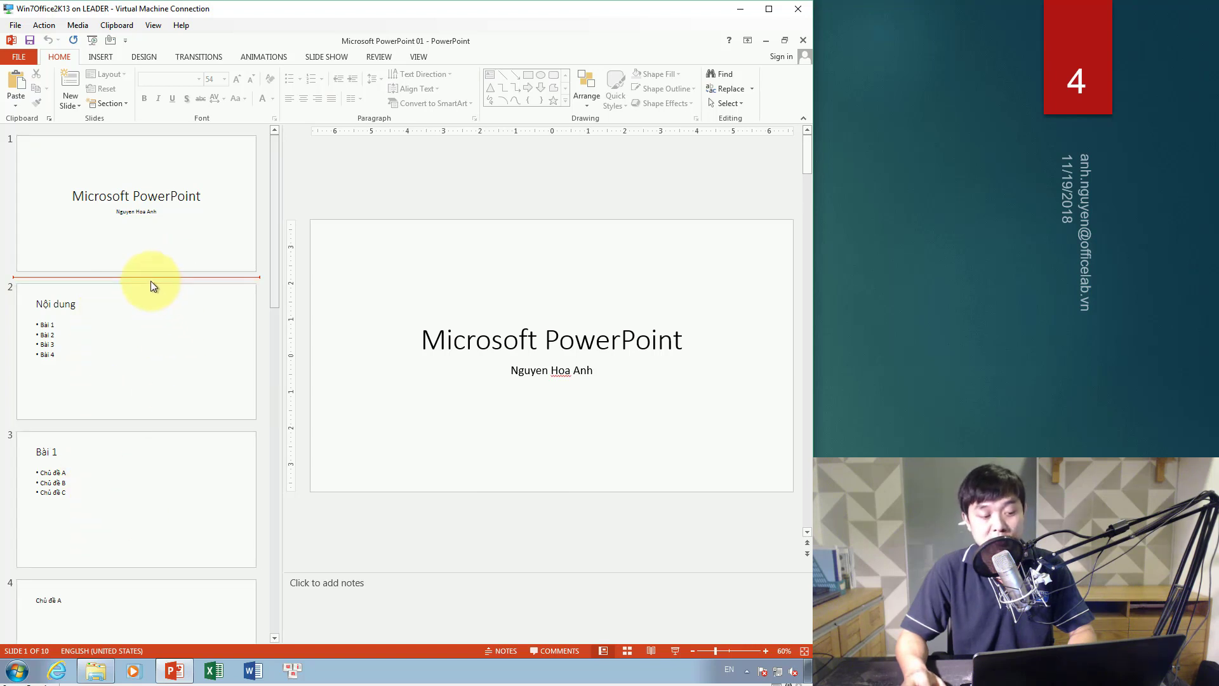
click(162, 423)
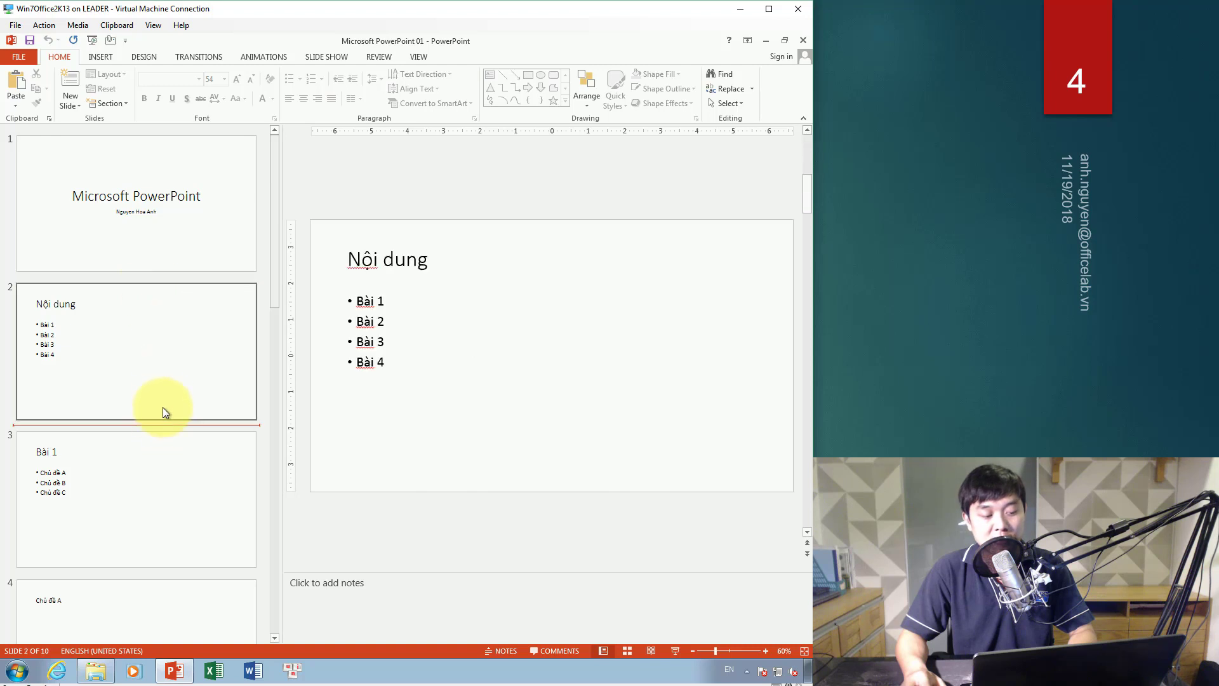
click(151, 343)
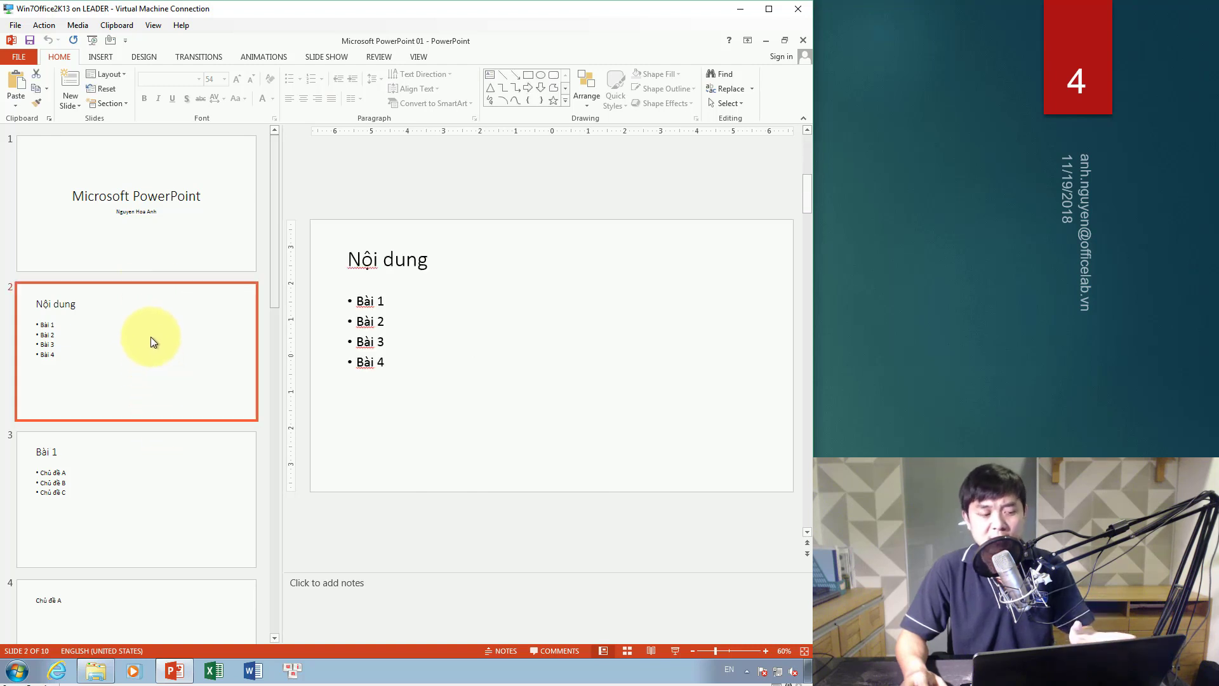
click(142, 277)
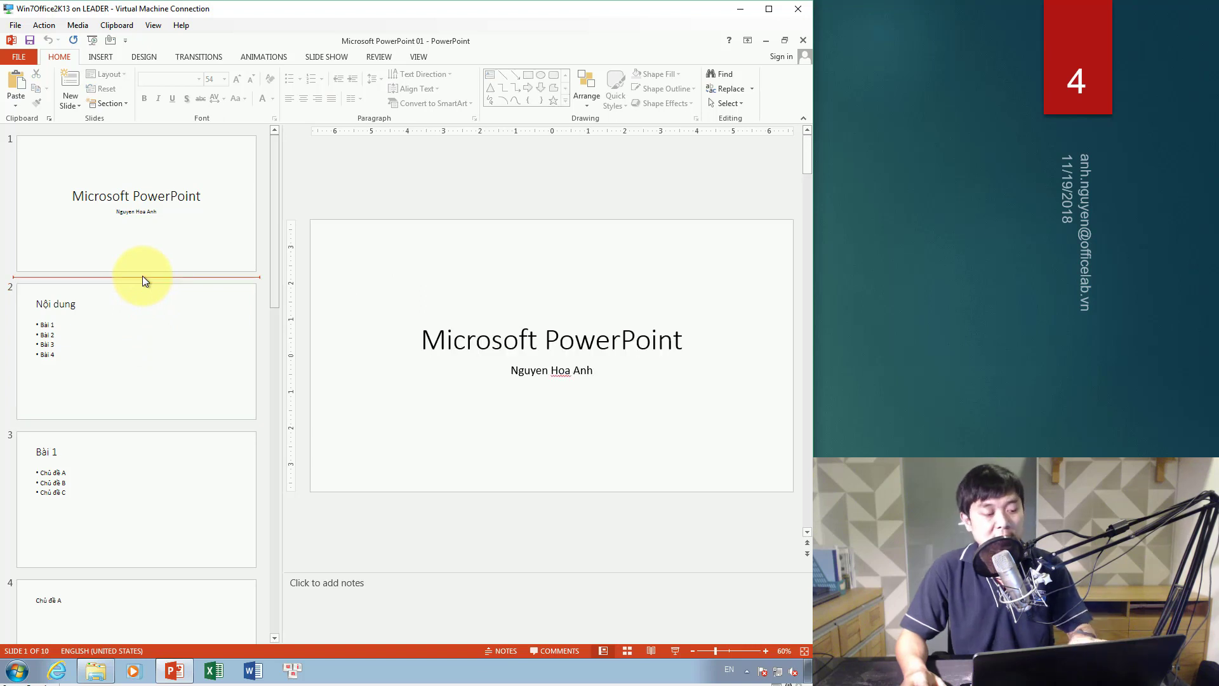
click(128, 321)
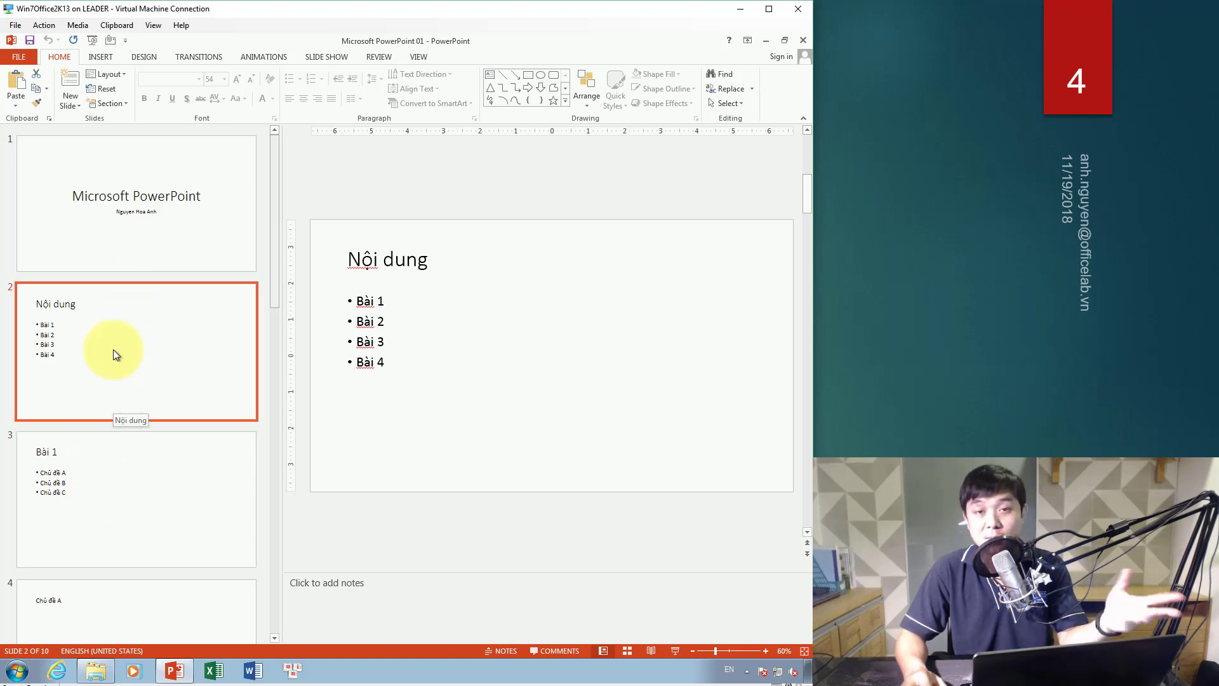
click(125, 278)
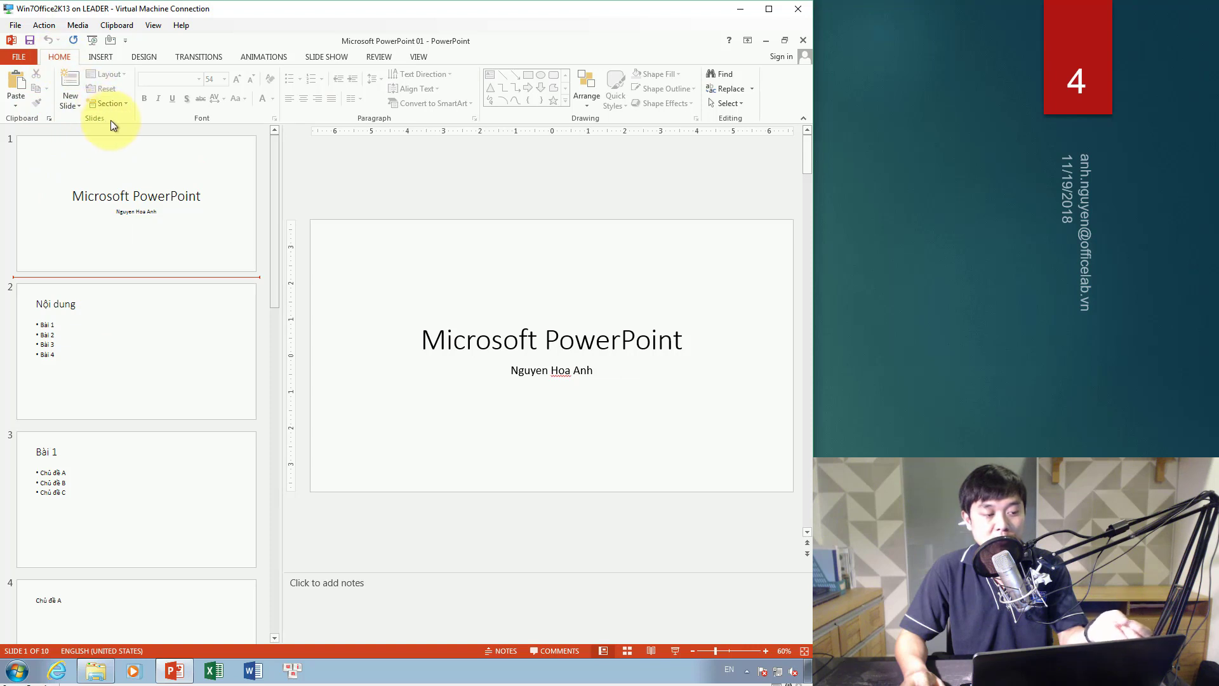
click(118, 104)
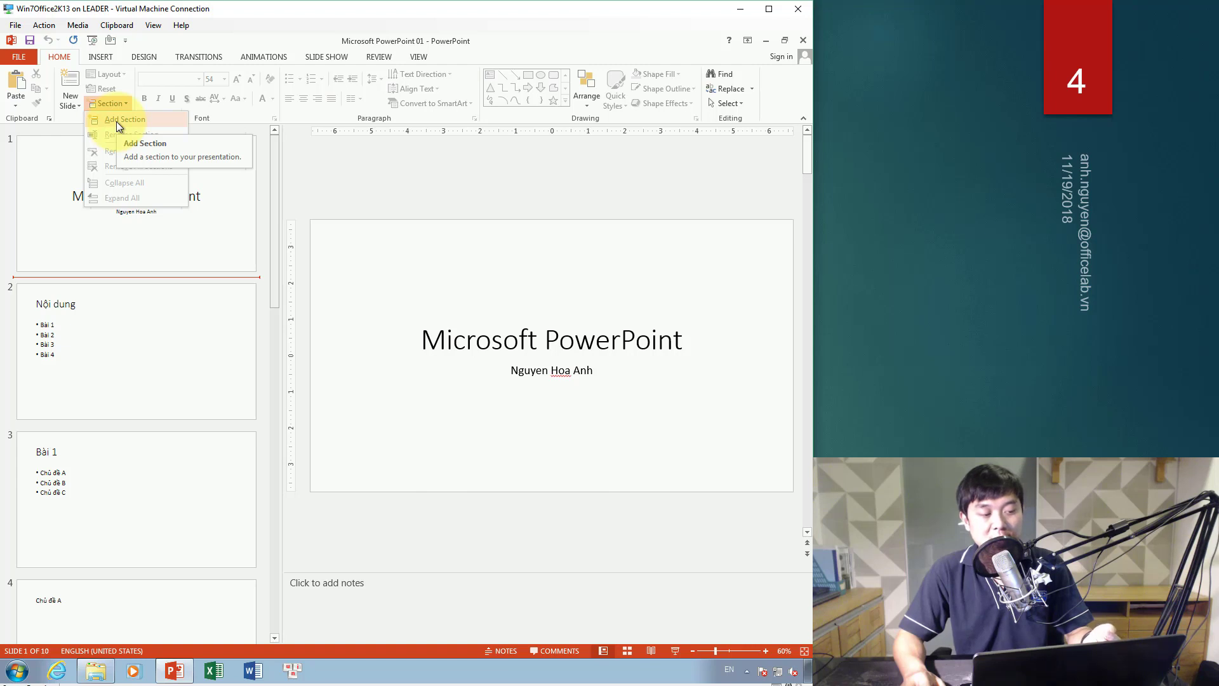
Add a new Untitled Section starting at slide 2 and check its selection.
click(117, 122)
click(127, 372)
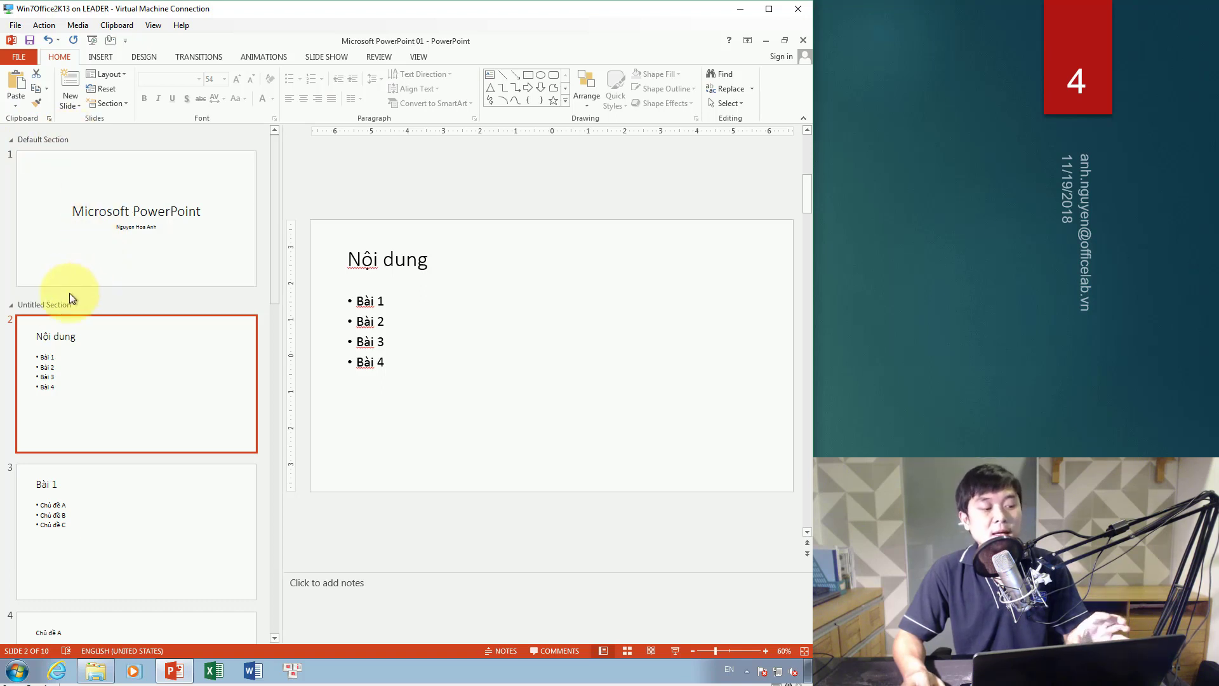
click(82, 304)
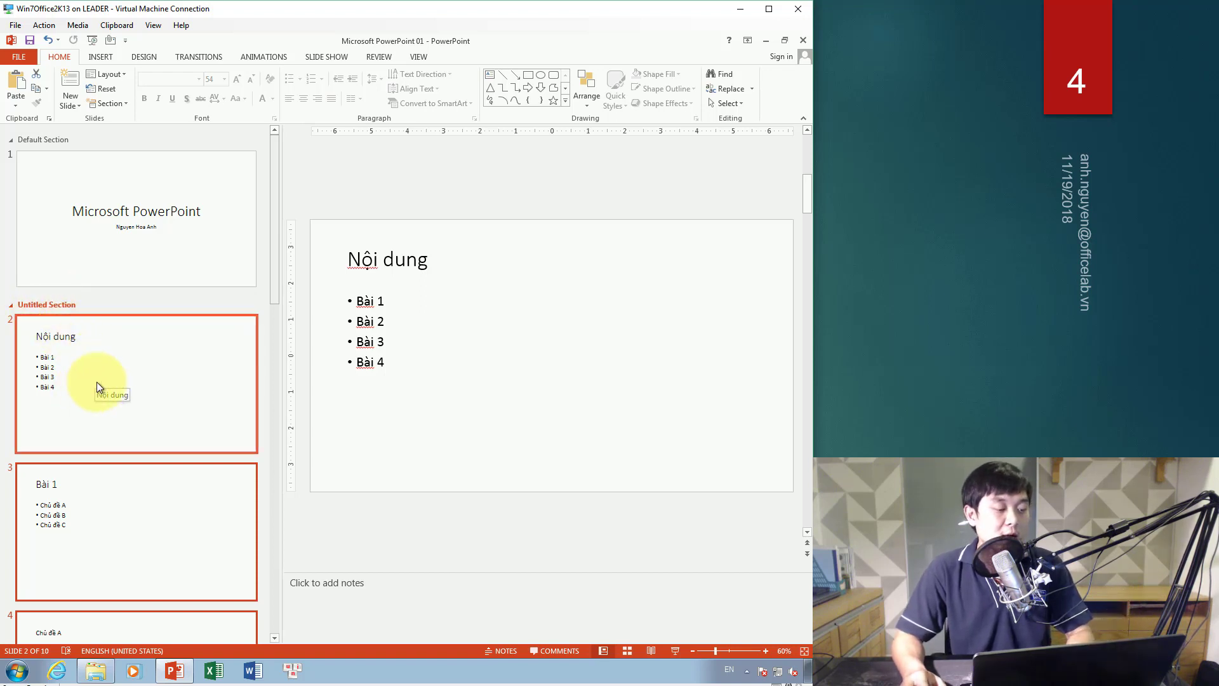
click(126, 455)
Mark the gap between slides 2 and 3 where the next section begins.
scroll(125, 454, down, 5)
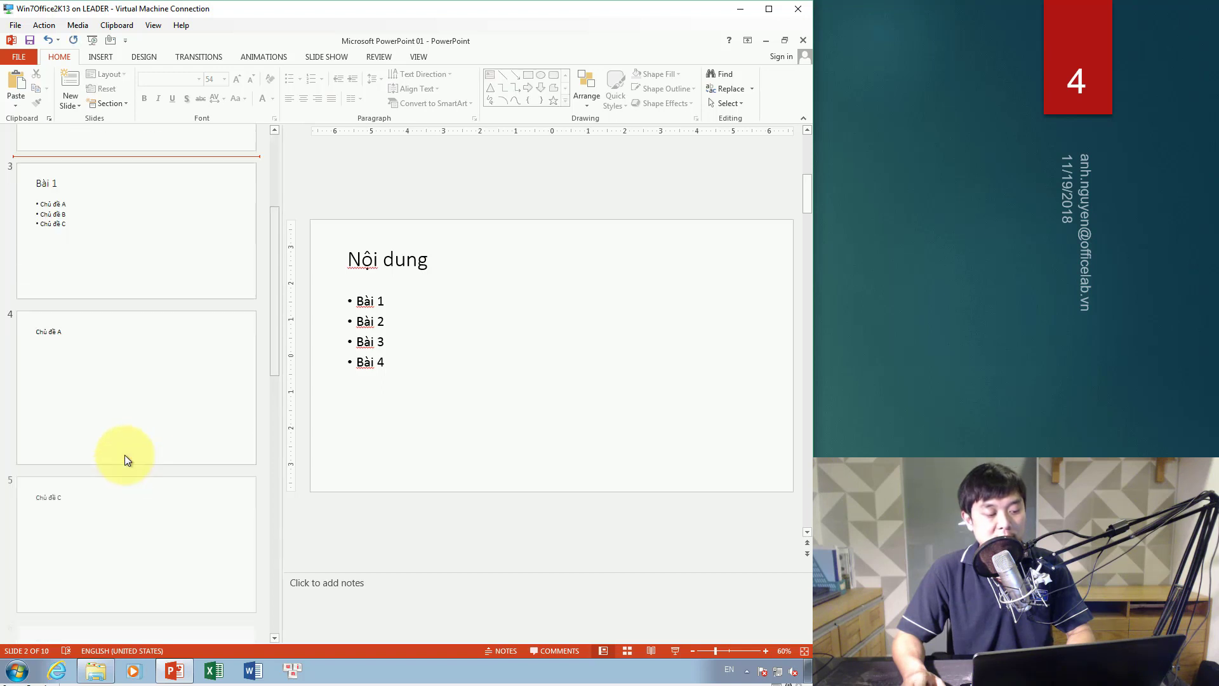
scroll(124, 455, up, 2)
scroll(122, 454, up, 2)
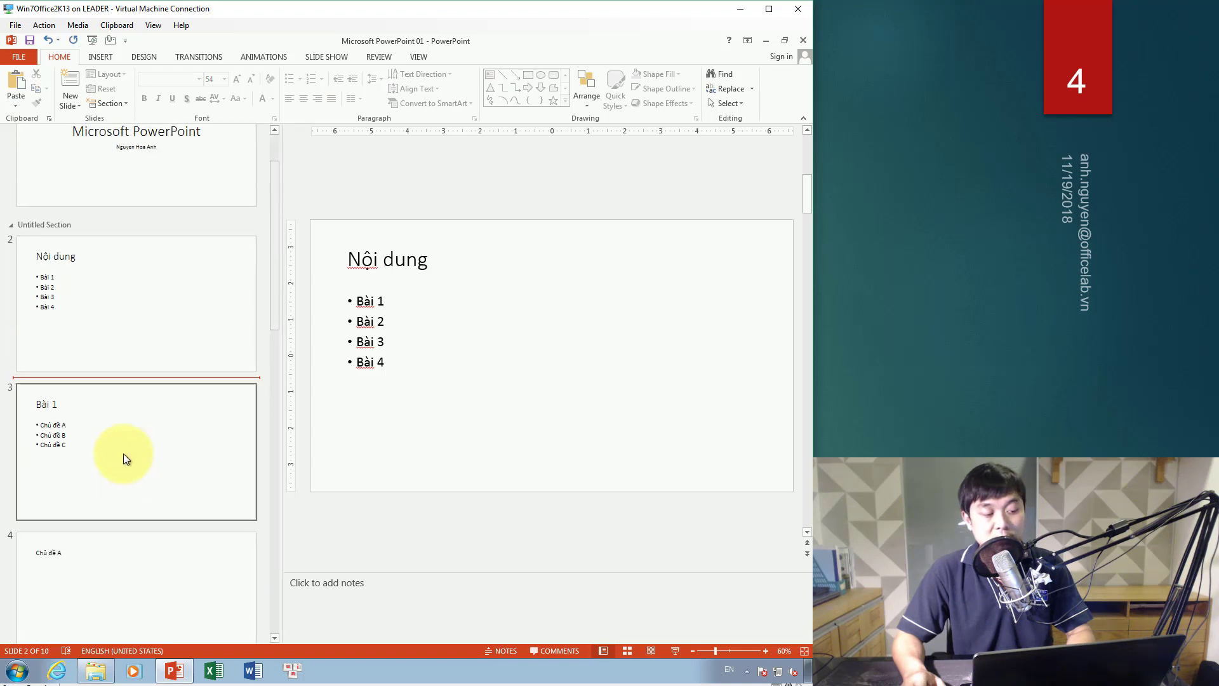
scroll(123, 453, up, 1)
click(121, 493)
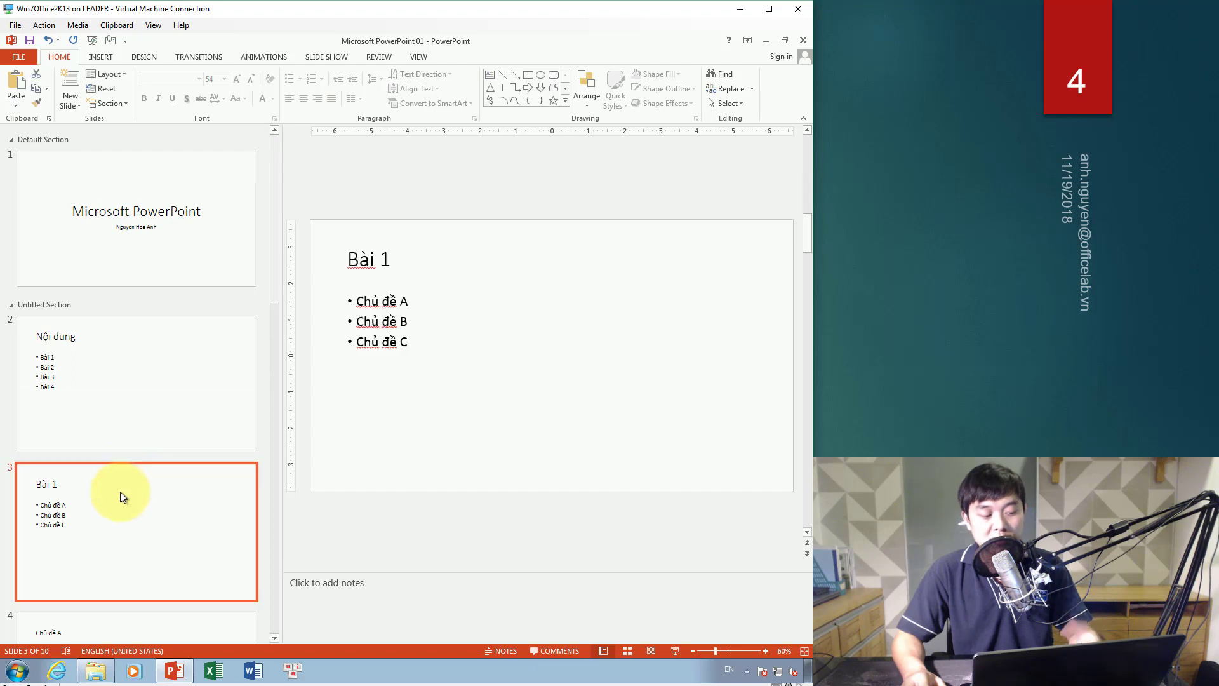
click(113, 459)
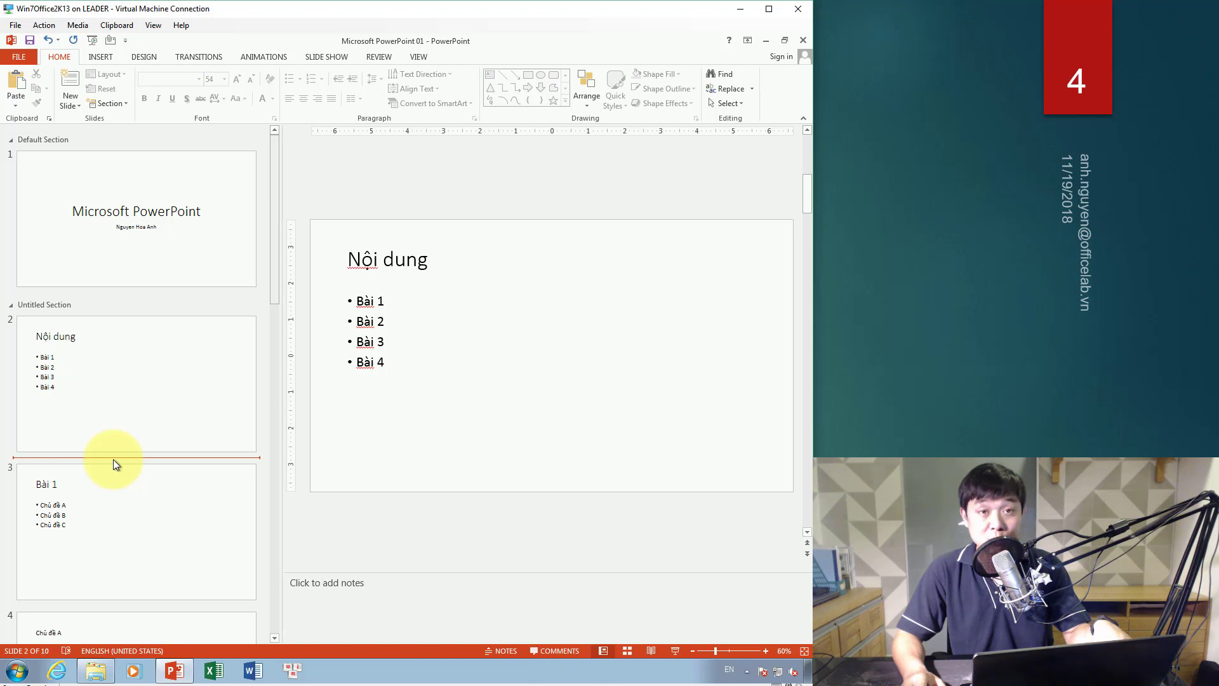
Add a new Untitled Section starting at slide 3, the Bài 1 slide.
click(118, 106)
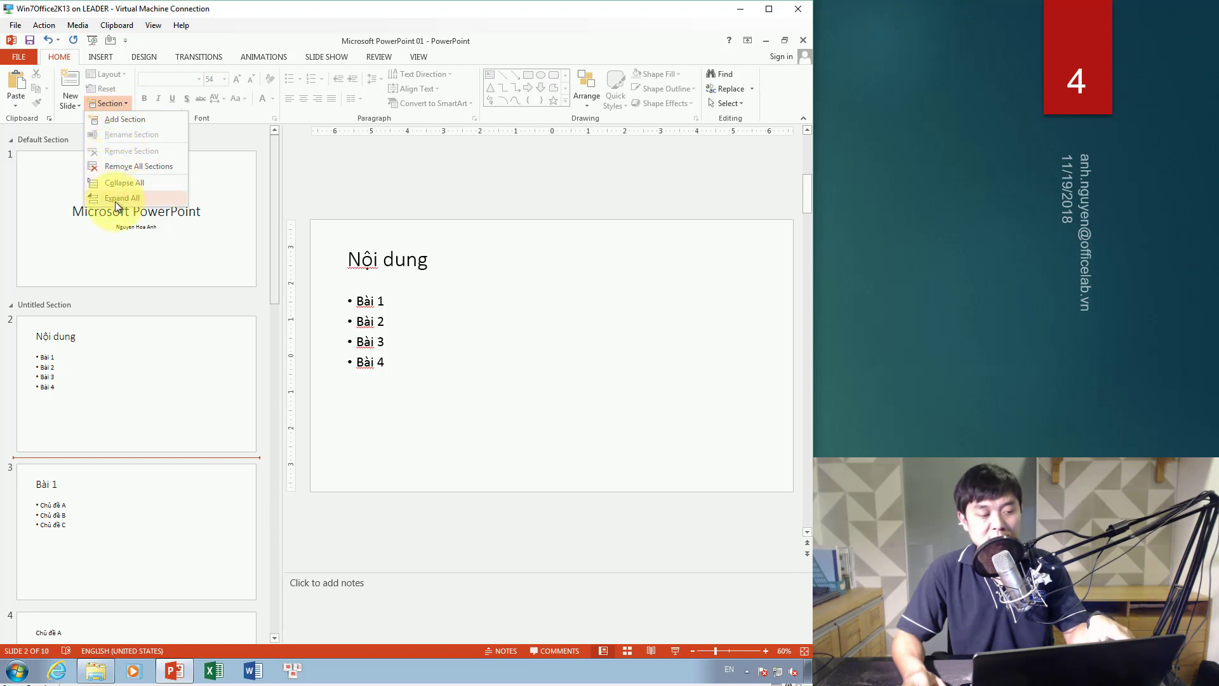
click(133, 125)
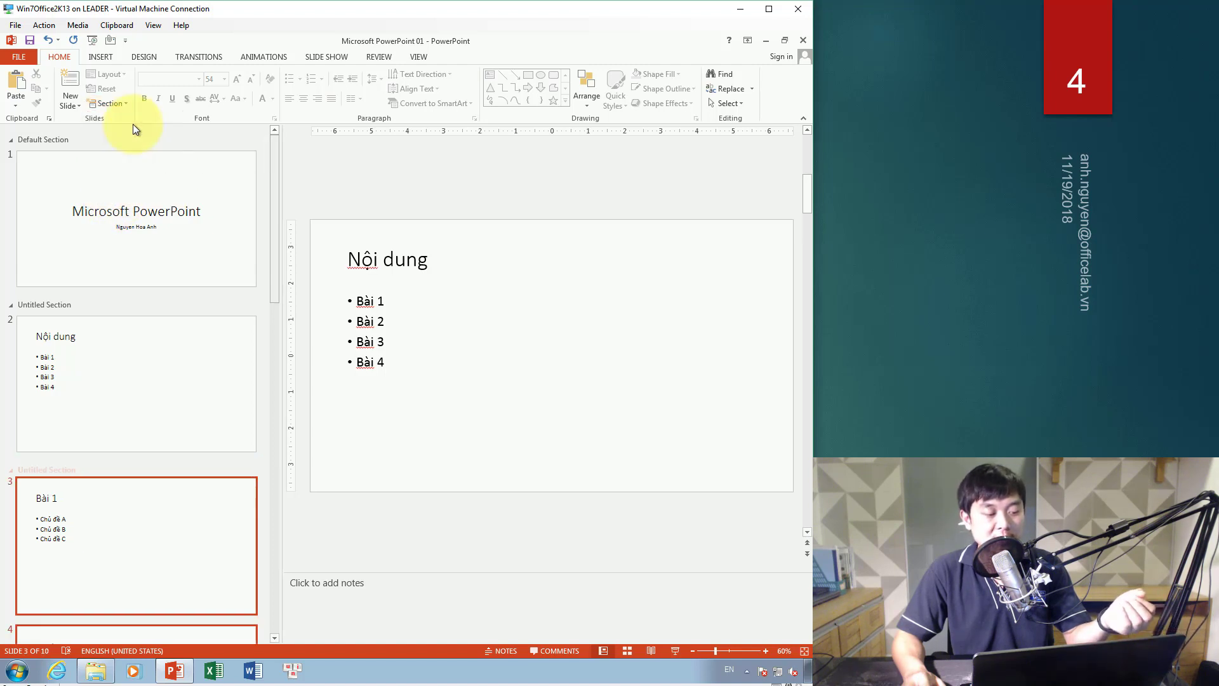
scroll(169, 376, down, 3)
scroll(164, 373, up, 3)
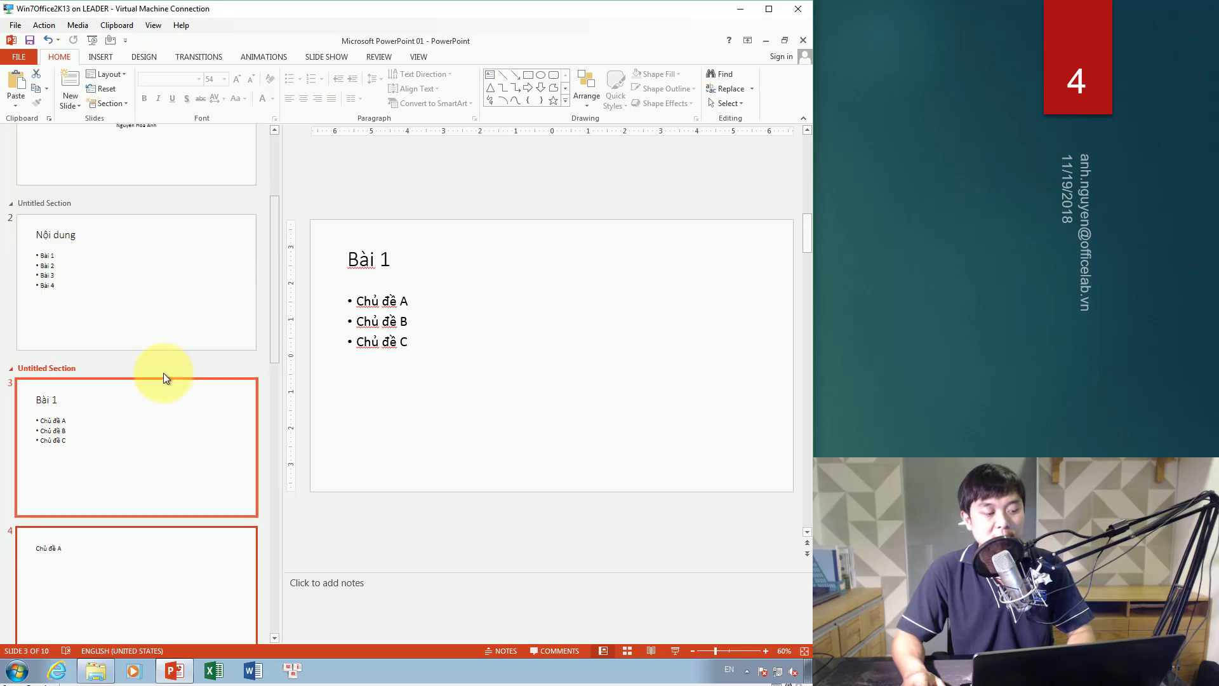
click(125, 354)
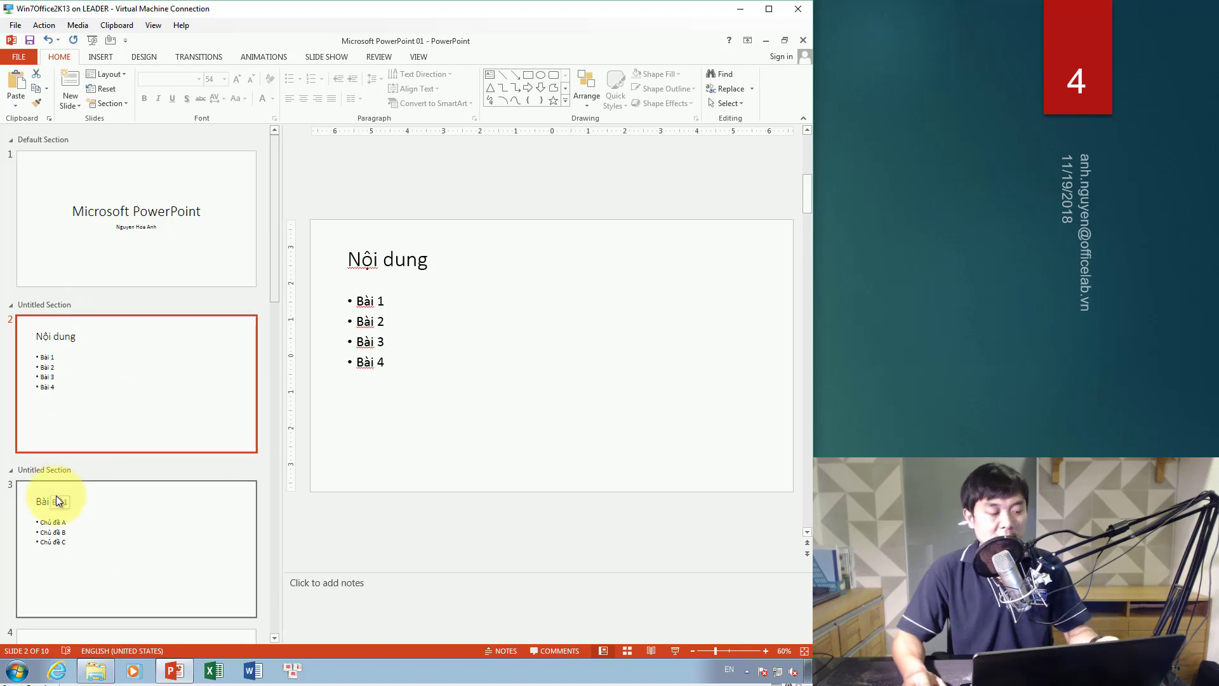
click(96, 469)
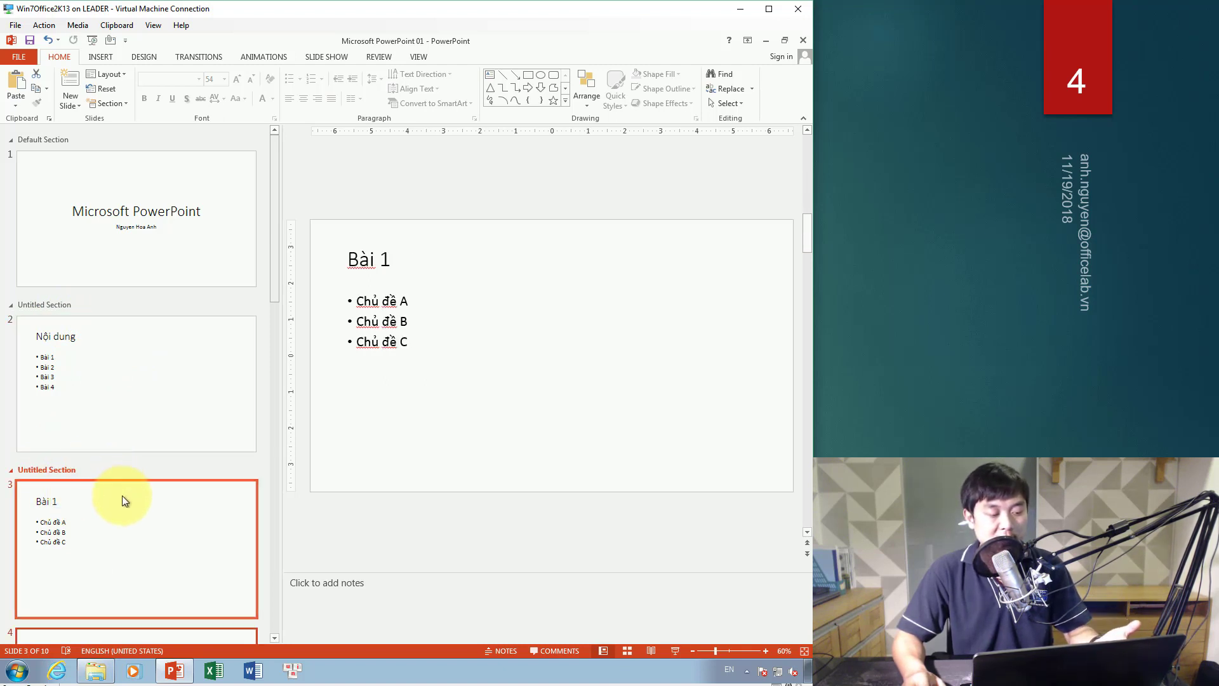
Mark the gap between slides 5 and 6, before the Bài 2 slide.
scroll(122, 495, down, 3)
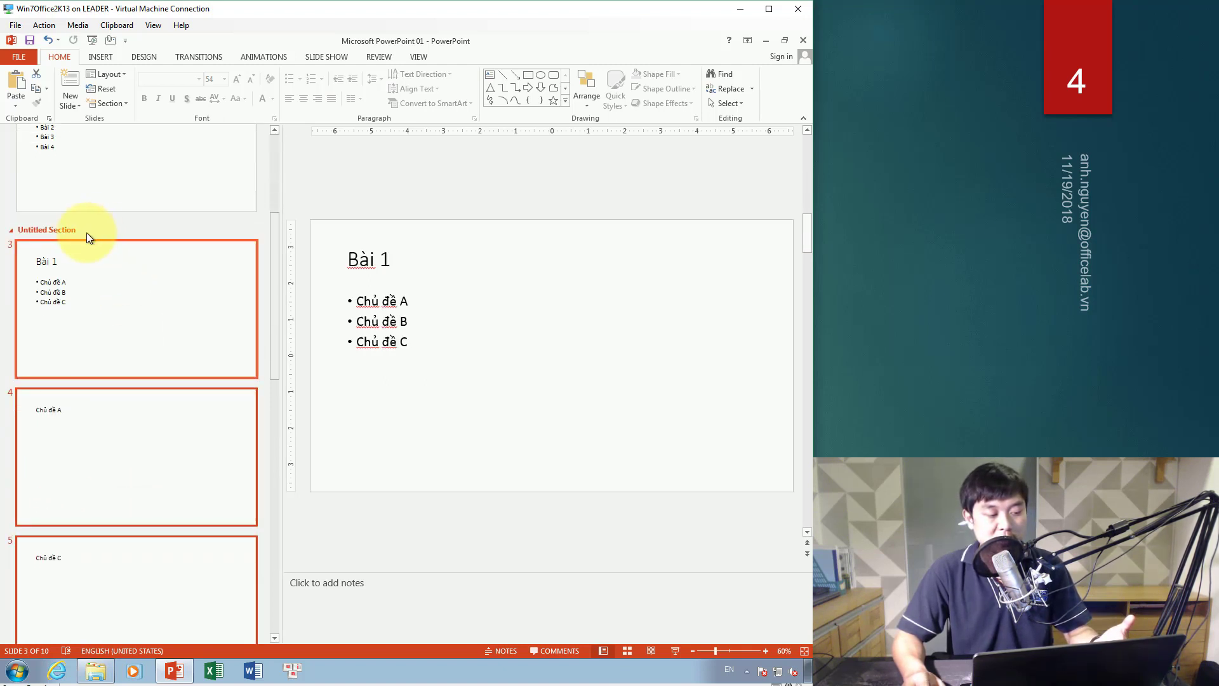
scroll(107, 339, down, 3)
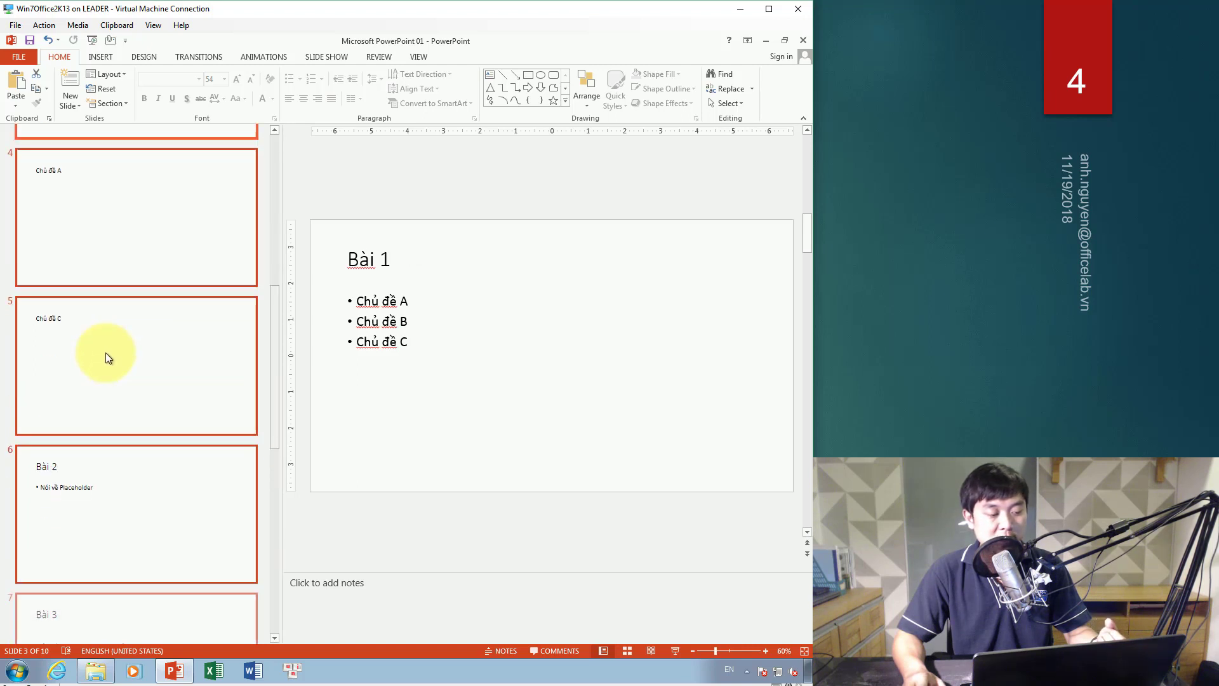
scroll(106, 353, down, 1)
click(132, 361)
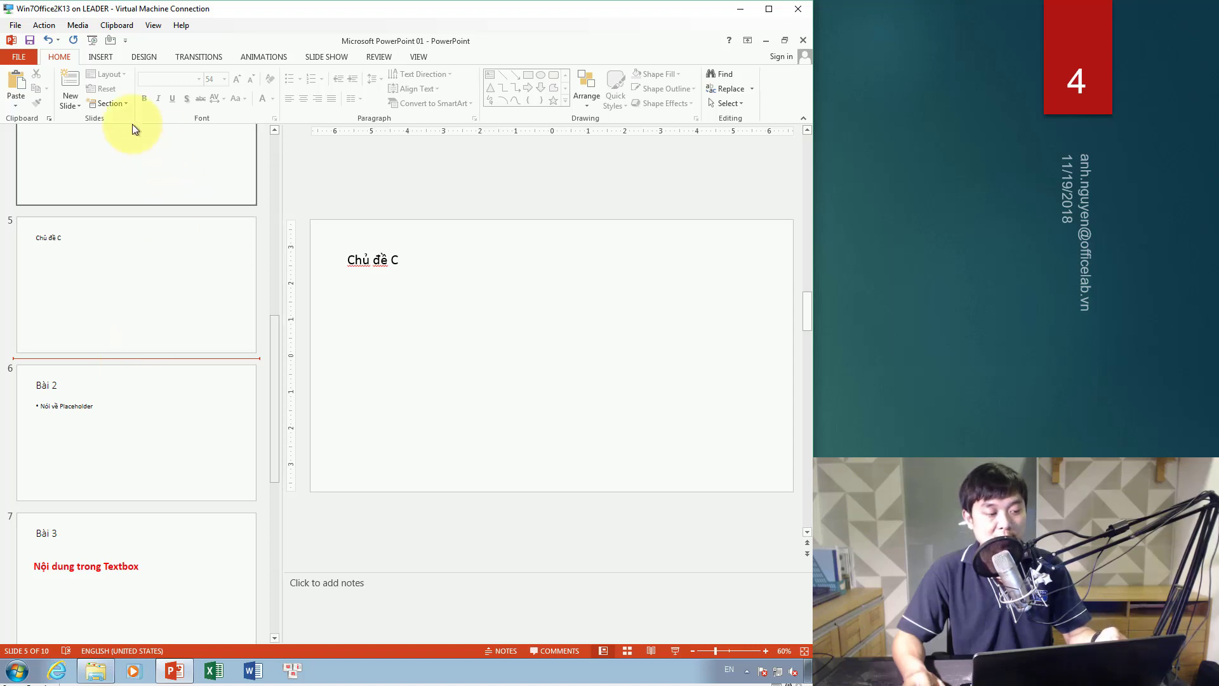
Add a section at the Bài 2 slide, then open the Nội dung section's context menu.
click(109, 104)
click(108, 121)
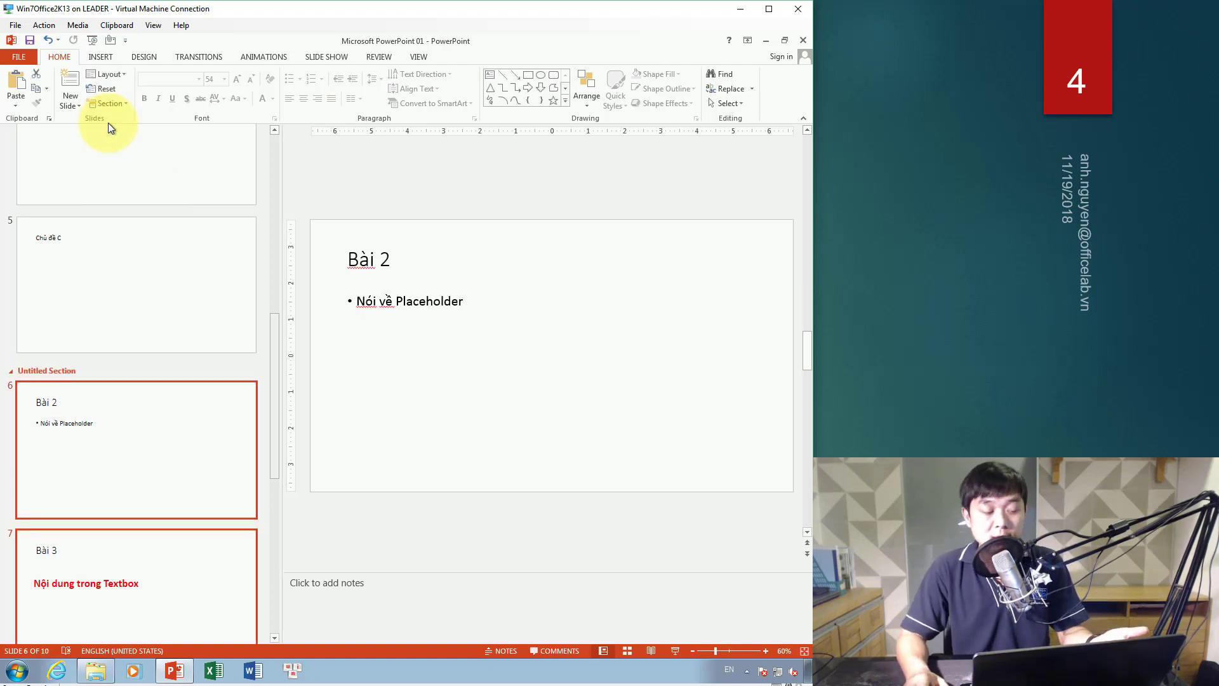
scroll(81, 375, up, 5)
scroll(80, 374, up, 1)
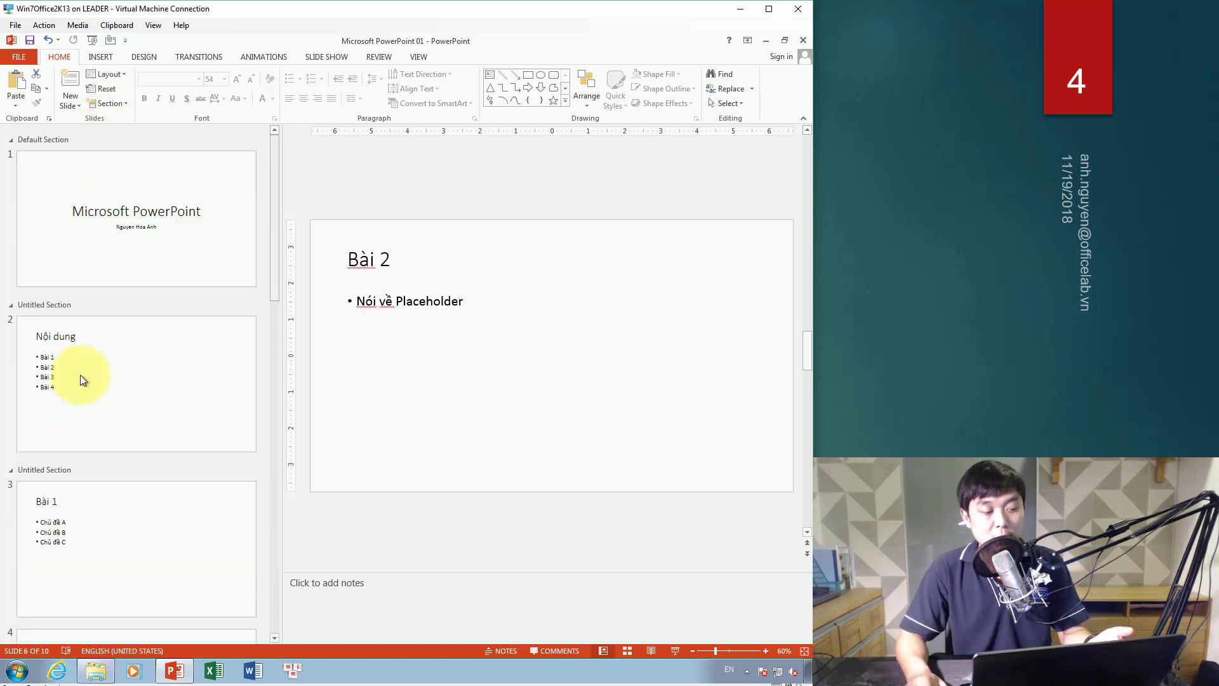
click(57, 305)
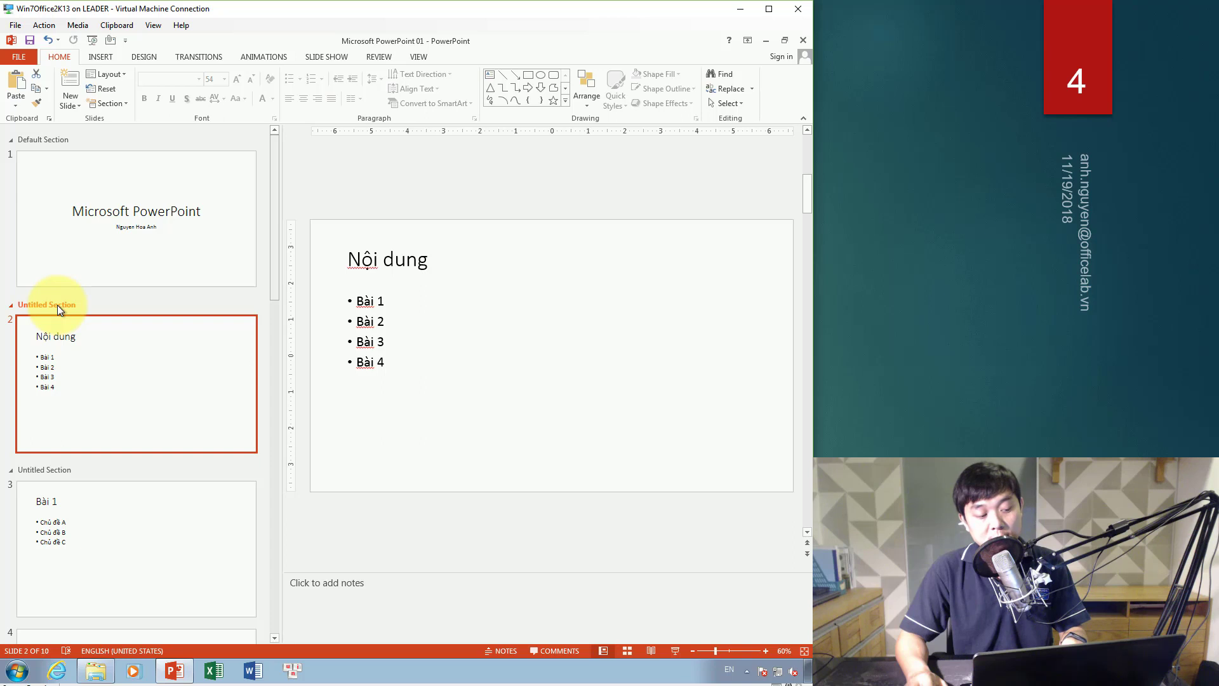
right_click(57, 306)
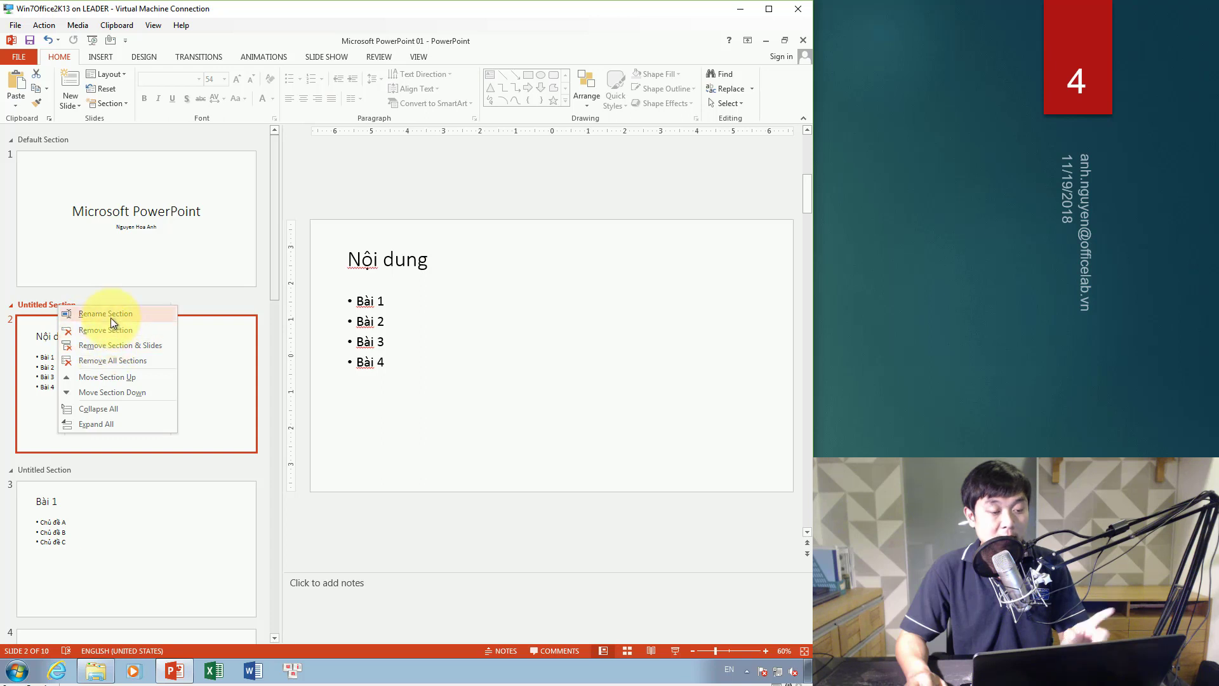
Try moving Nội dung into Default Section, then undo so it keeps its own section.
click(199, 361)
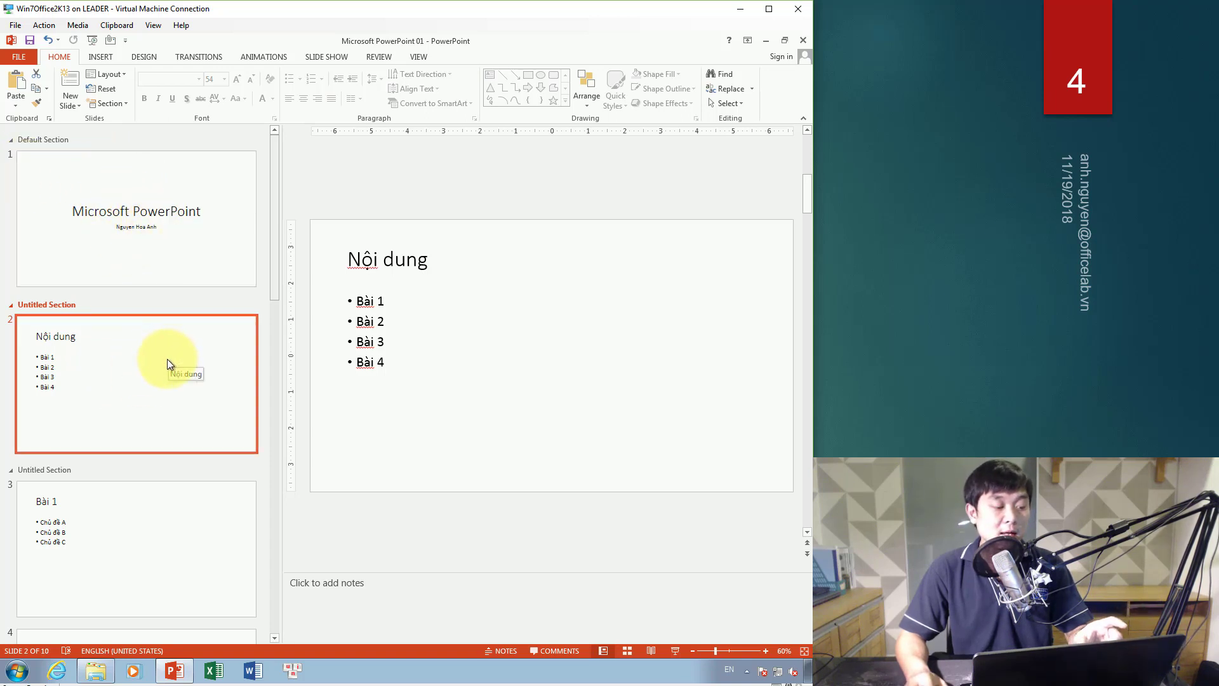
mouse_move(166, 360)
mouse_down()
mouse_move(196, 210)
mouse_move(170, 239)
mouse_up()
drag(137, 318, 135, 329)
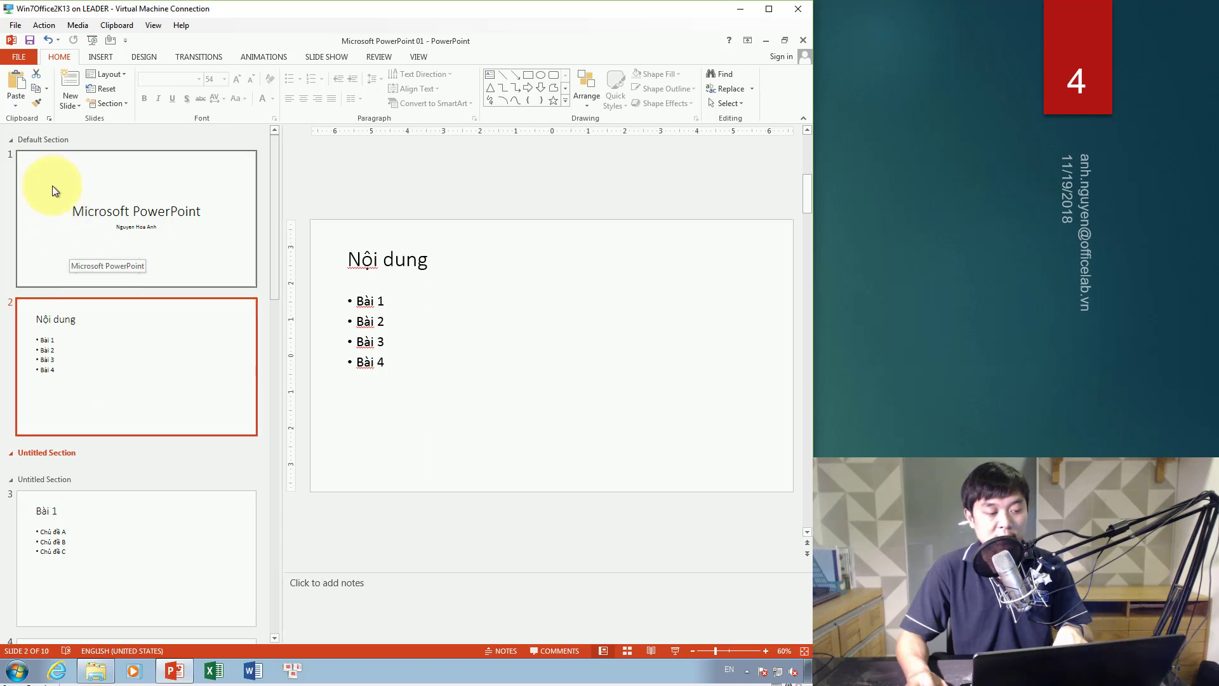
key(ctrl+z)
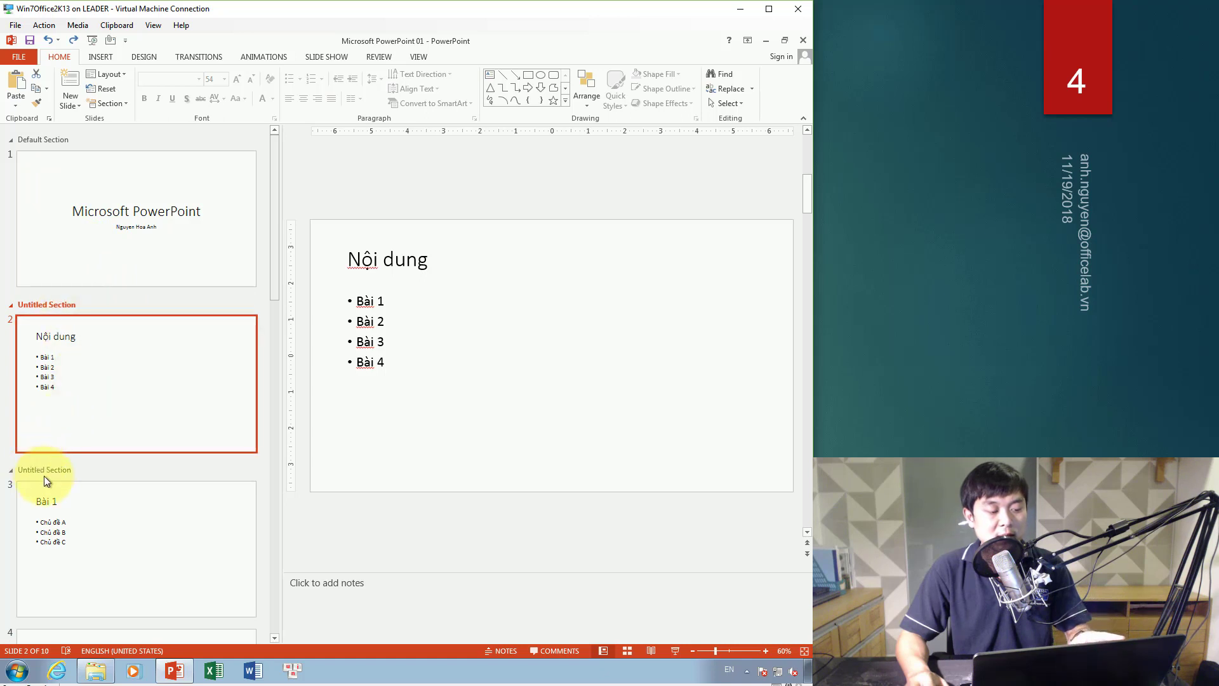
Remove the untitled section above slide 2 so the Nội dung slide joins the Default Section.
right_click(51, 306)
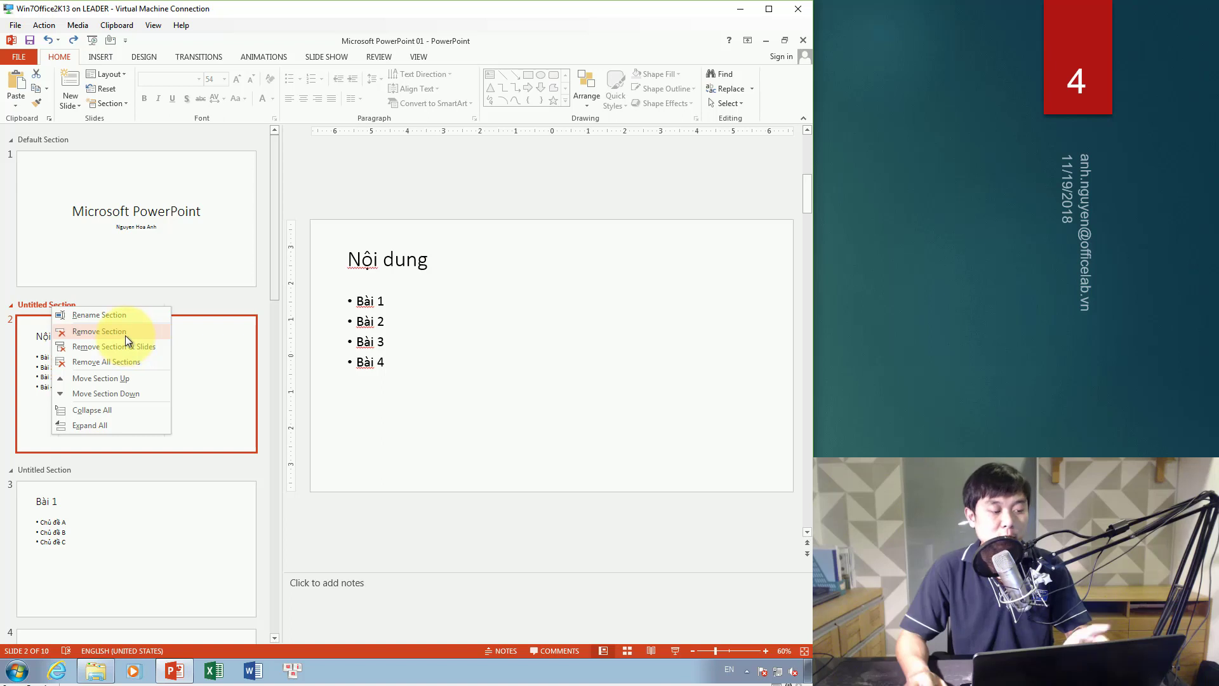
click(125, 336)
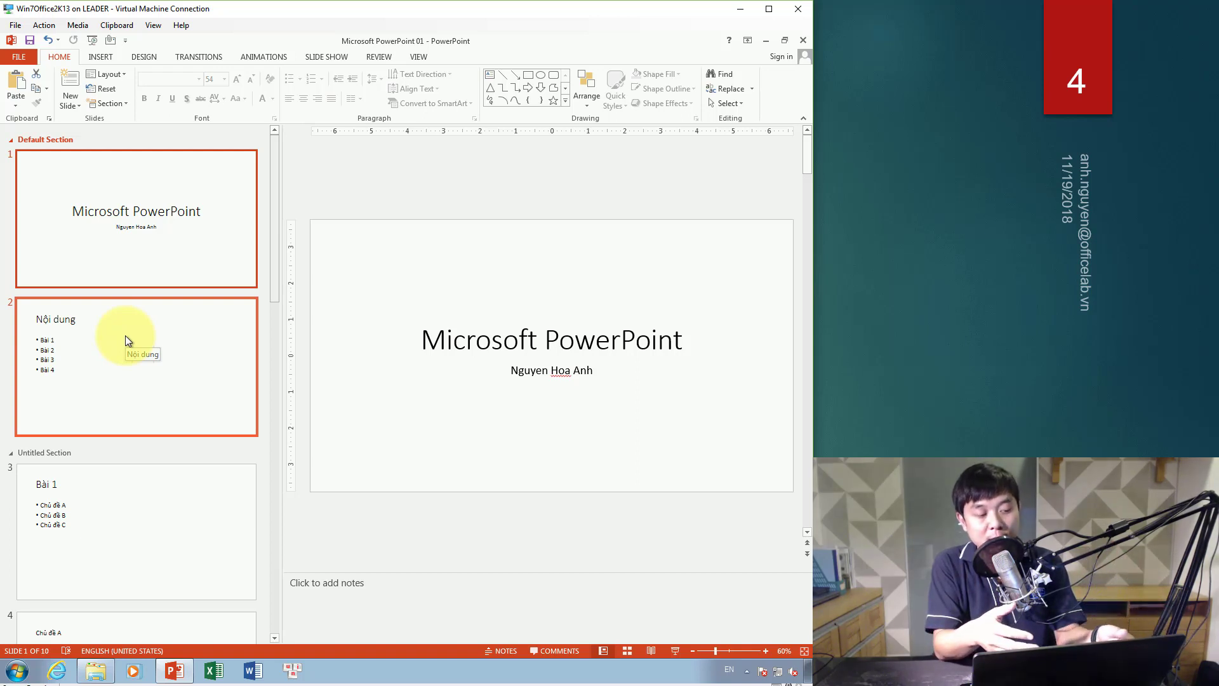
click(124, 338)
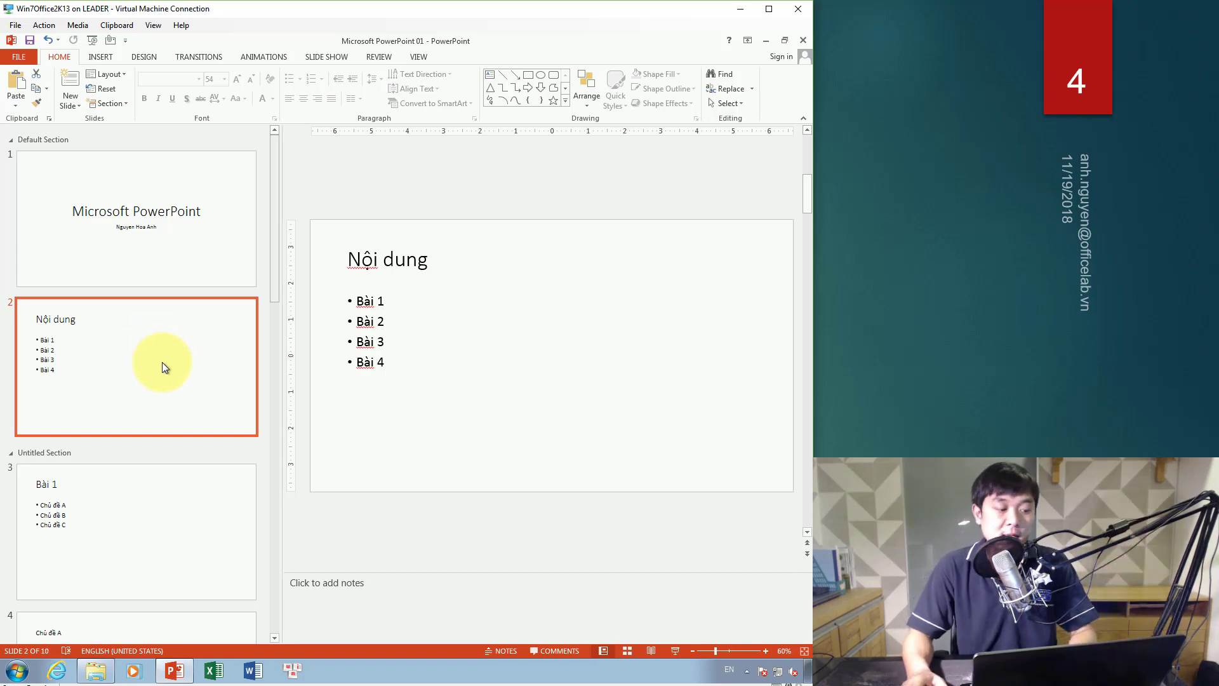
Rename the untitled section beginning at the Bài 1 slide (slide 3) to 'Bài 1'.
click(147, 240)
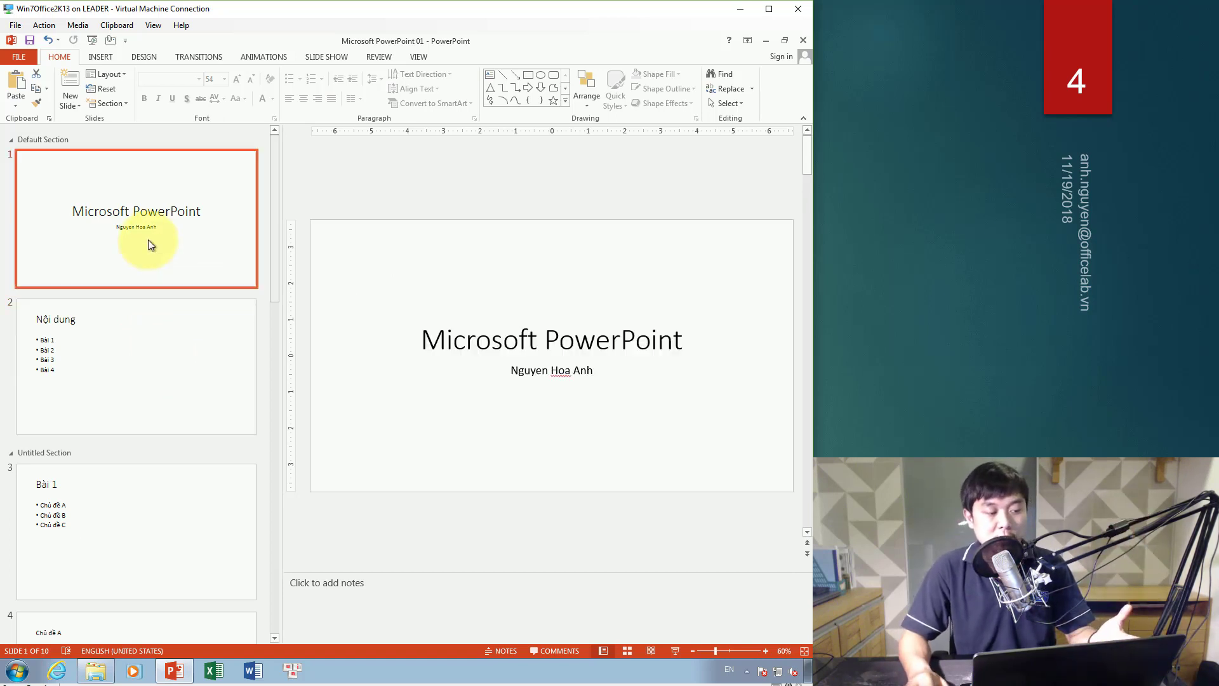
click(131, 337)
scroll(146, 354, down, 3)
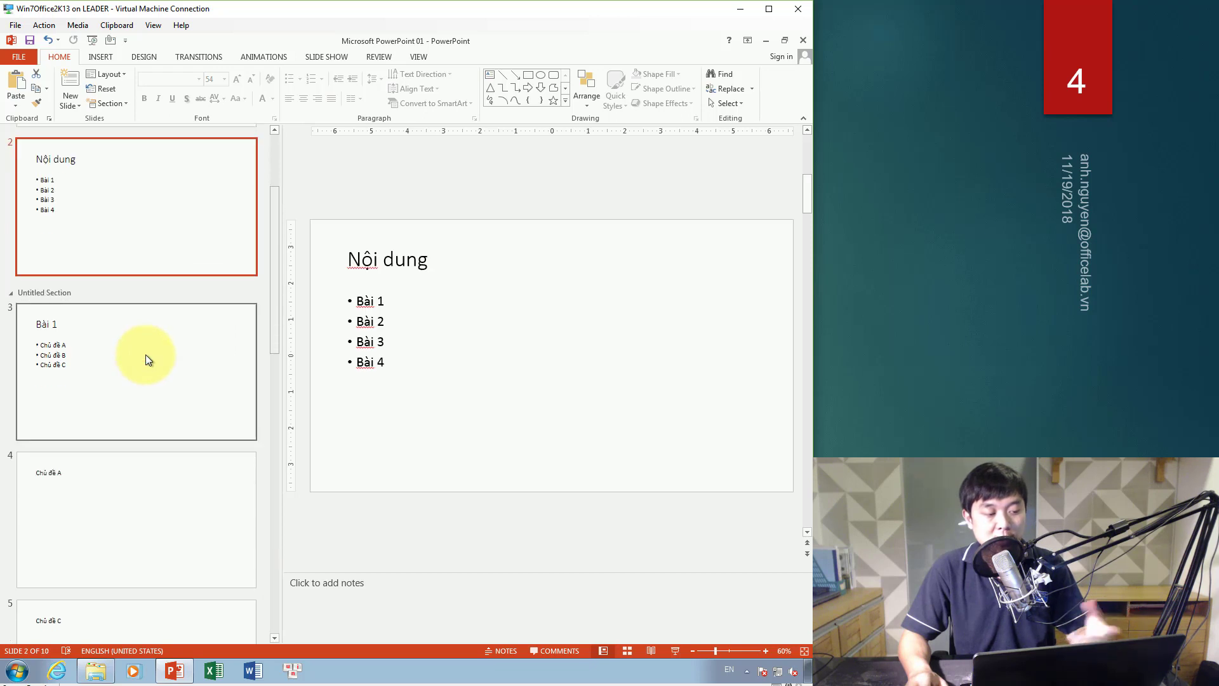
click(79, 332)
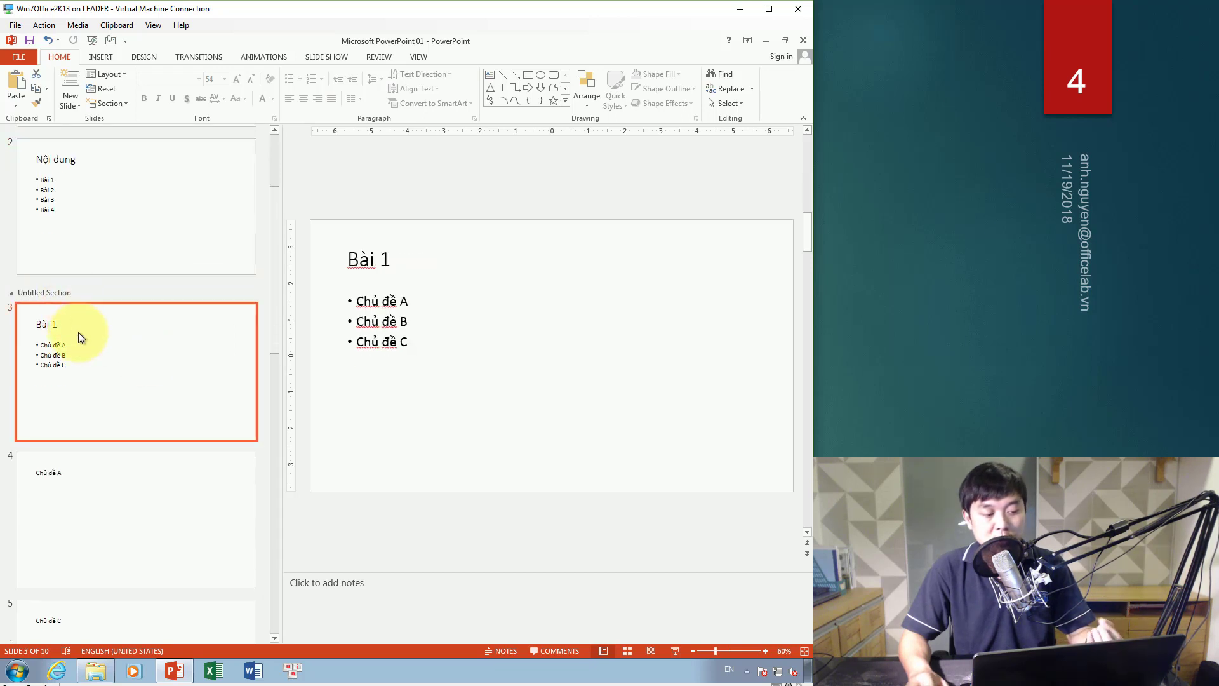
right_click(54, 294)
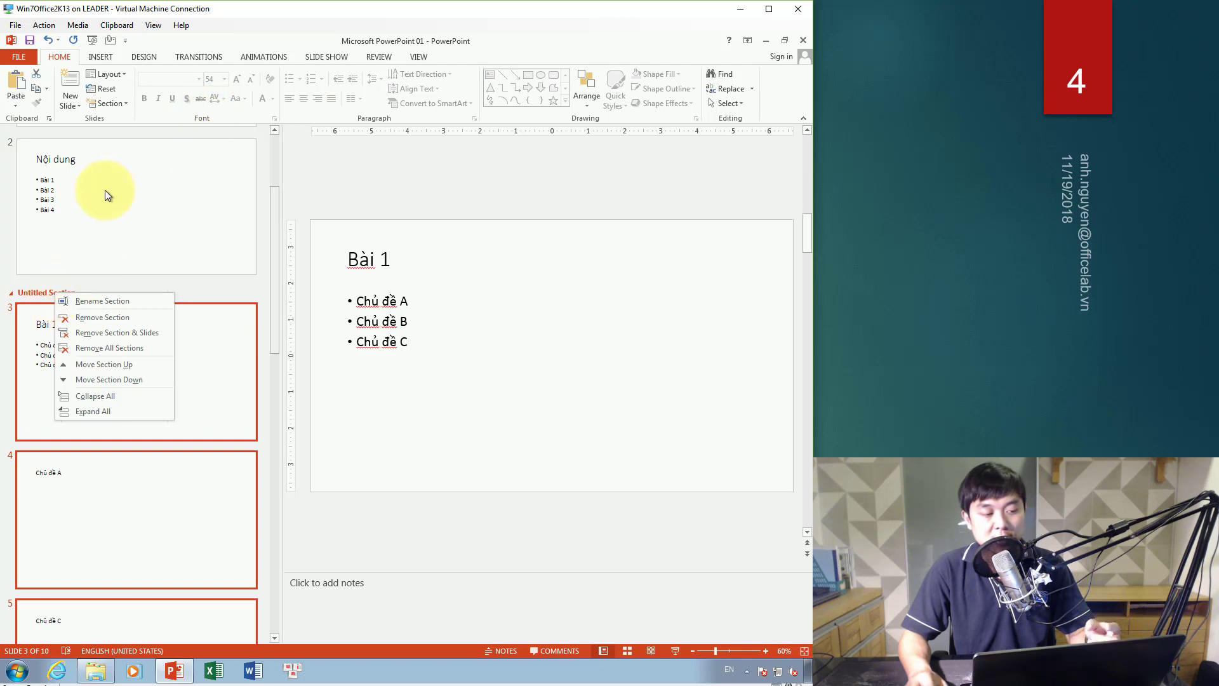
click(106, 104)
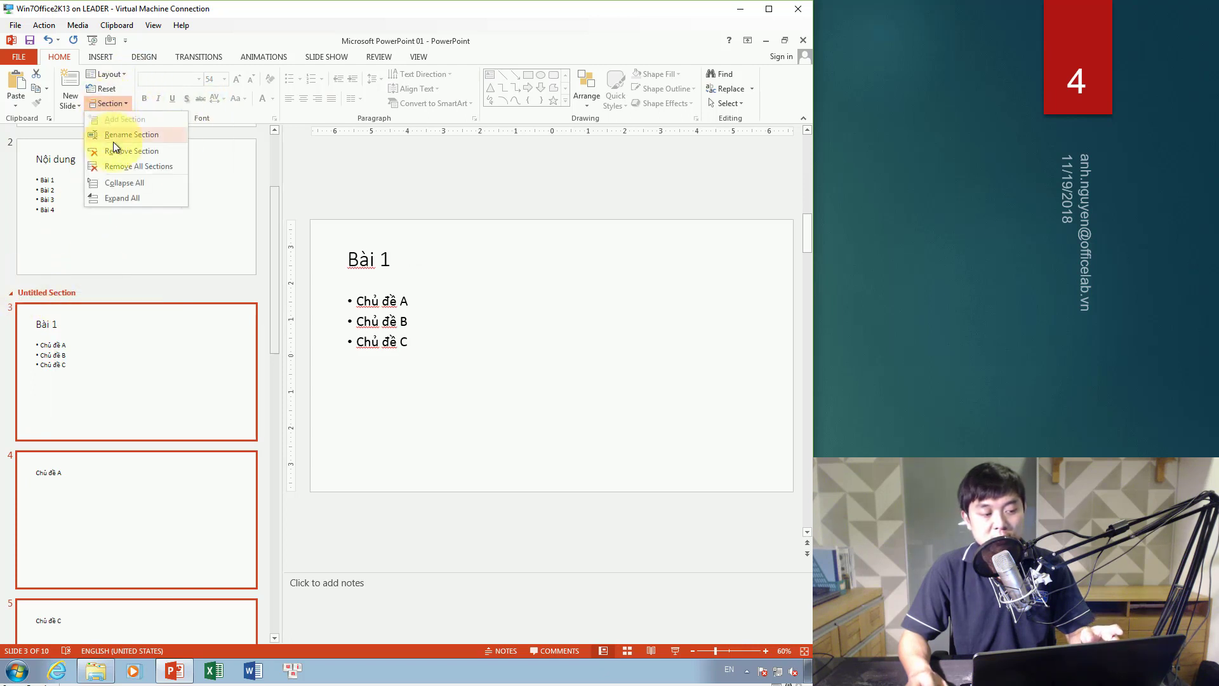
right_click(54, 296)
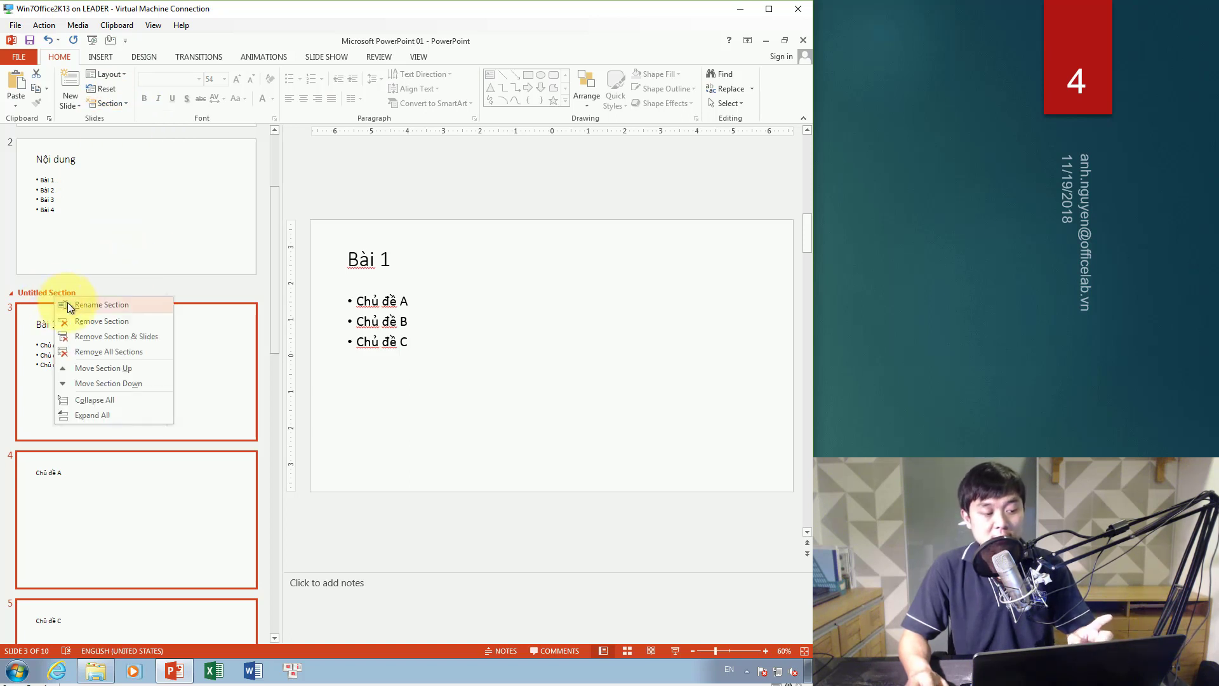
click(68, 302)
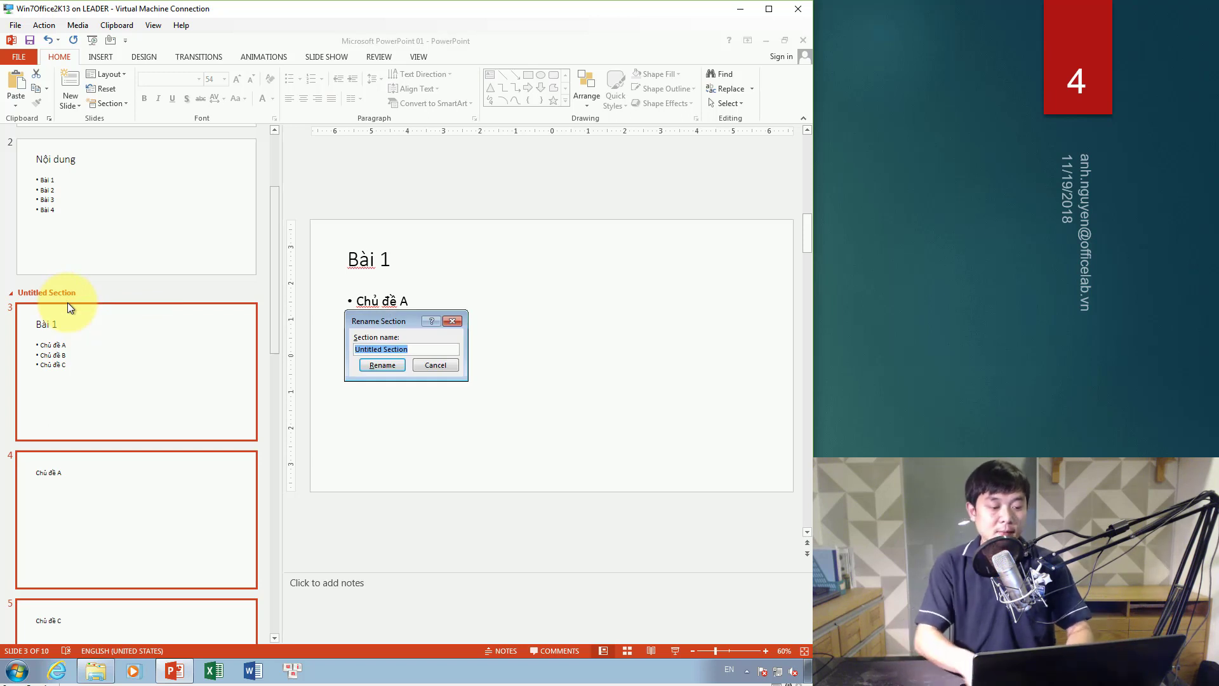
text(Bài)
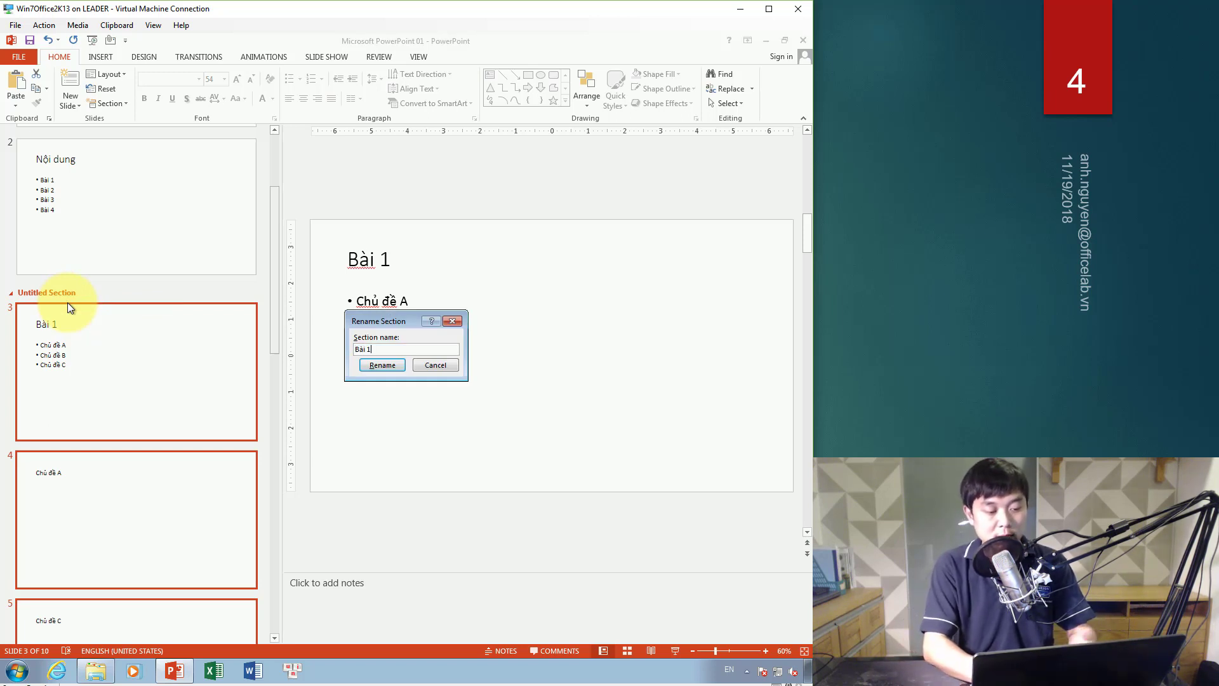
text( 1)
click(397, 364)
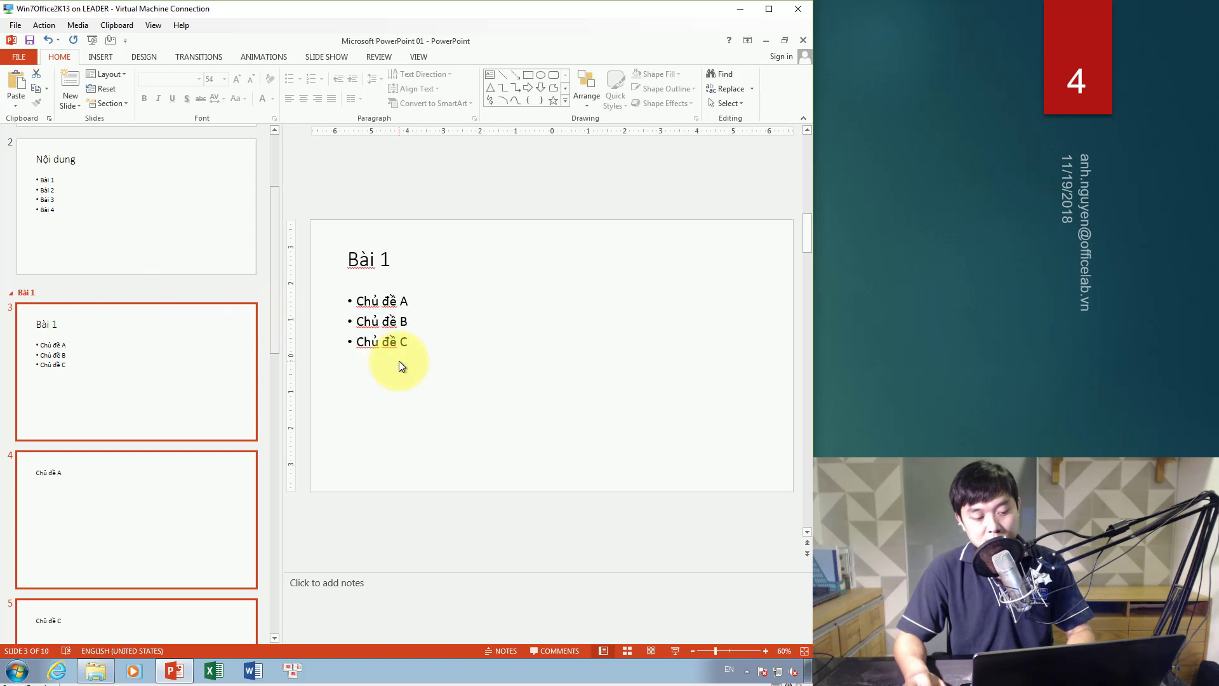
click(168, 378)
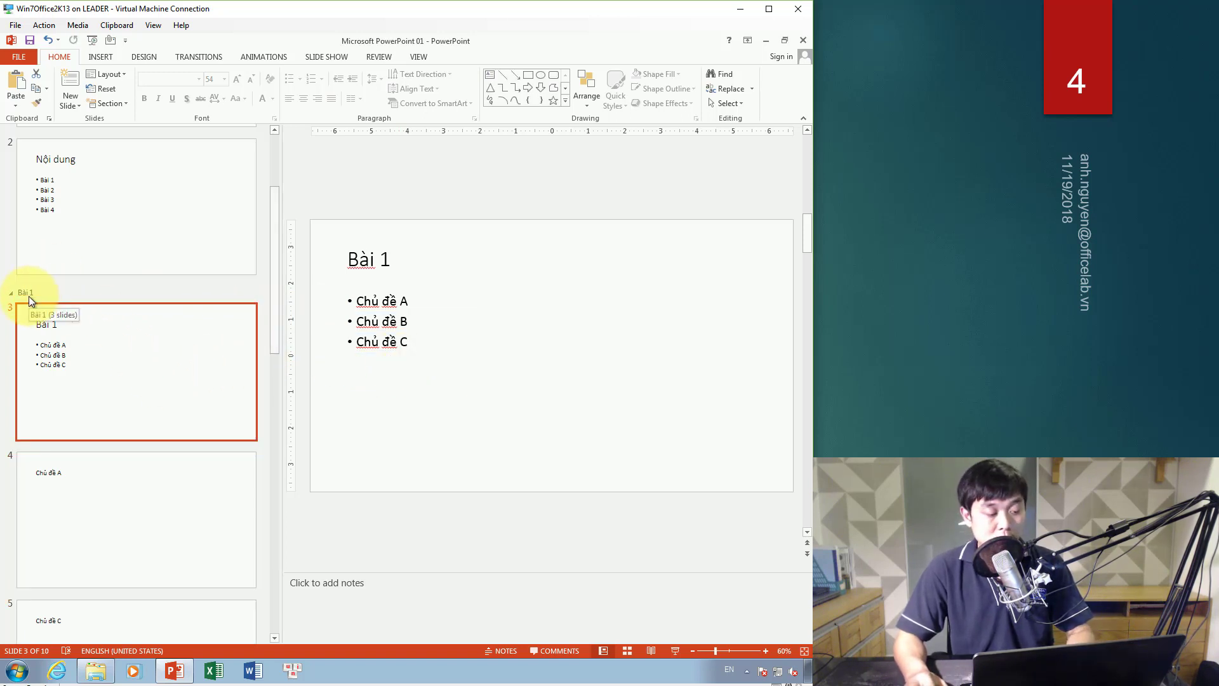
Collapse all sections to Default Section, Bài 1 and Untitled Section, then drag Bài 1 to demonstrate reordering.
scroll(98, 368, down, 1)
scroll(98, 369, down, 2)
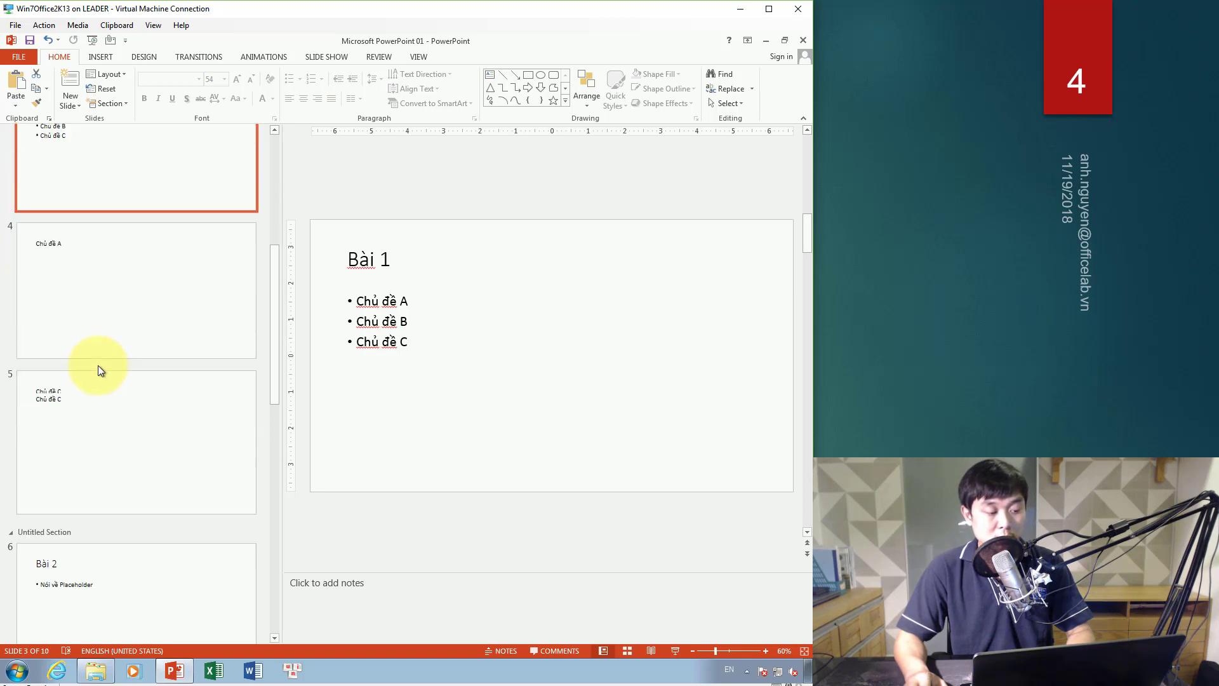
scroll(99, 365, up, 2)
scroll(90, 360, up, 1)
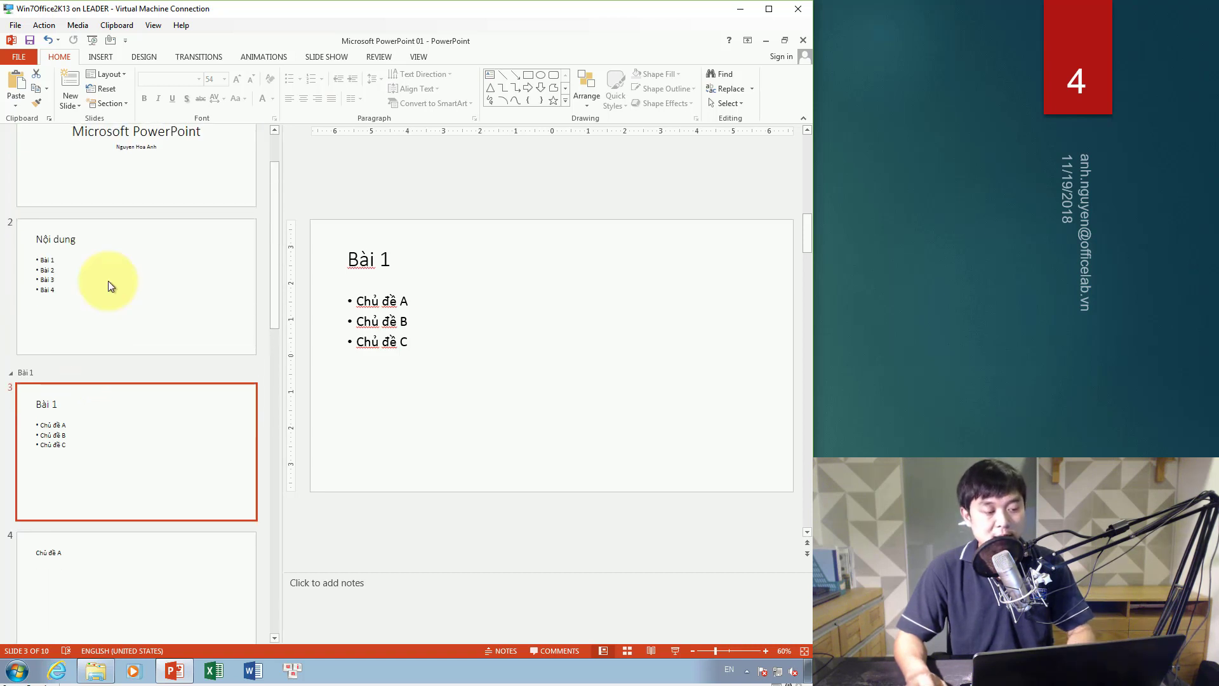
click(113, 106)
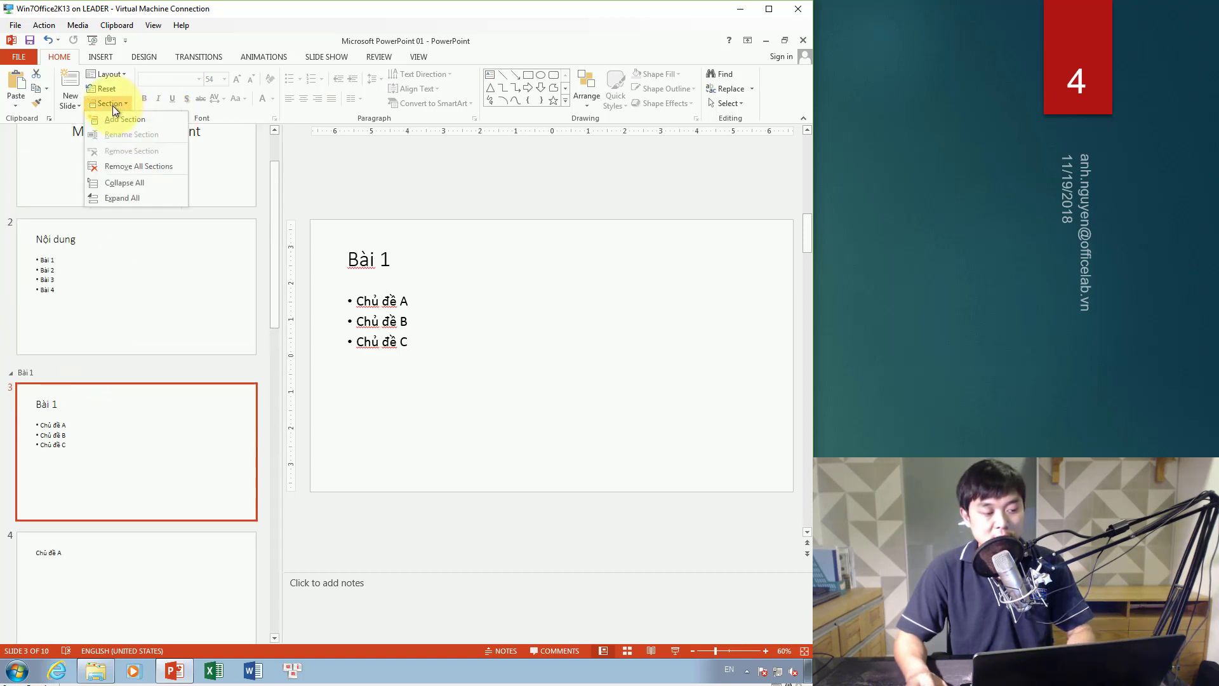
click(110, 183)
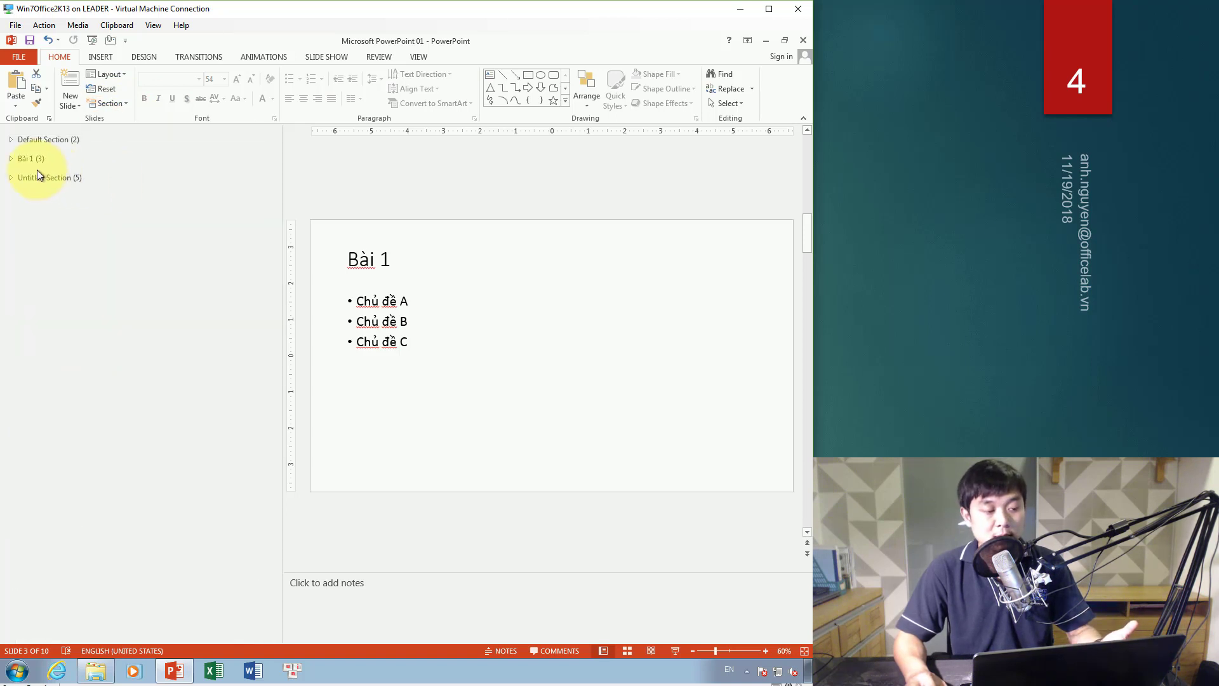
drag(34, 163, 35, 154)
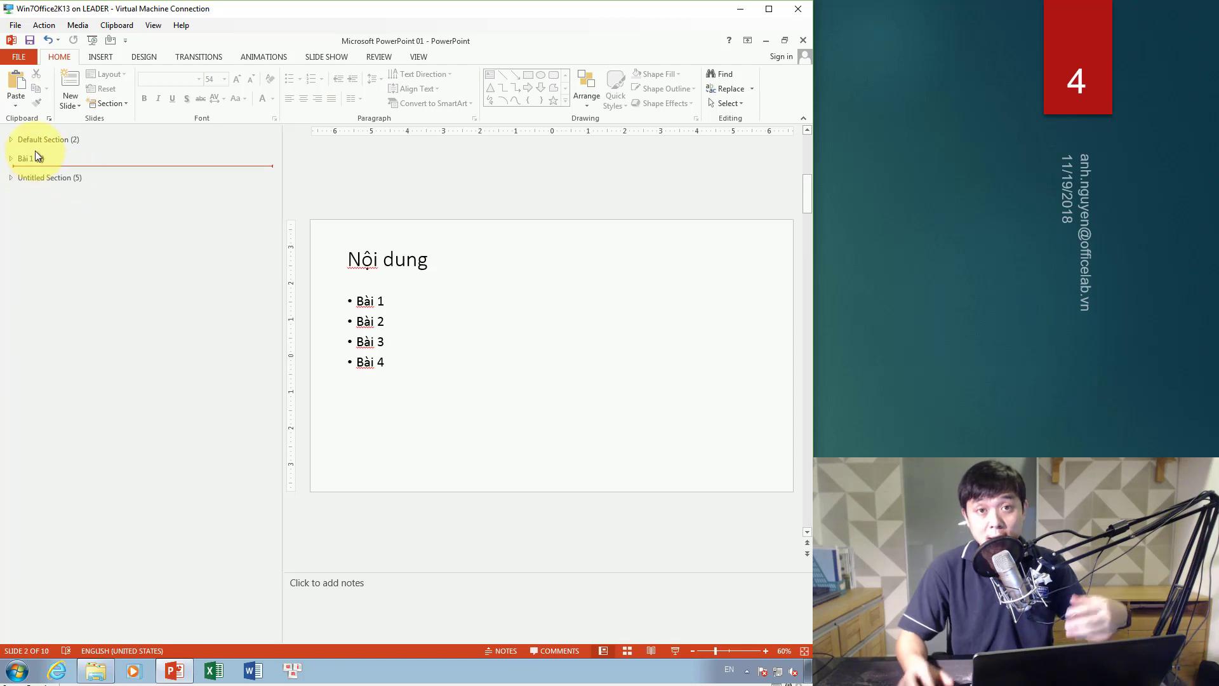
drag(35, 150, 32, 179)
Rename the five-slide Untitled Section, entering 'Bài 3' as the typed name.
right_click(34, 179)
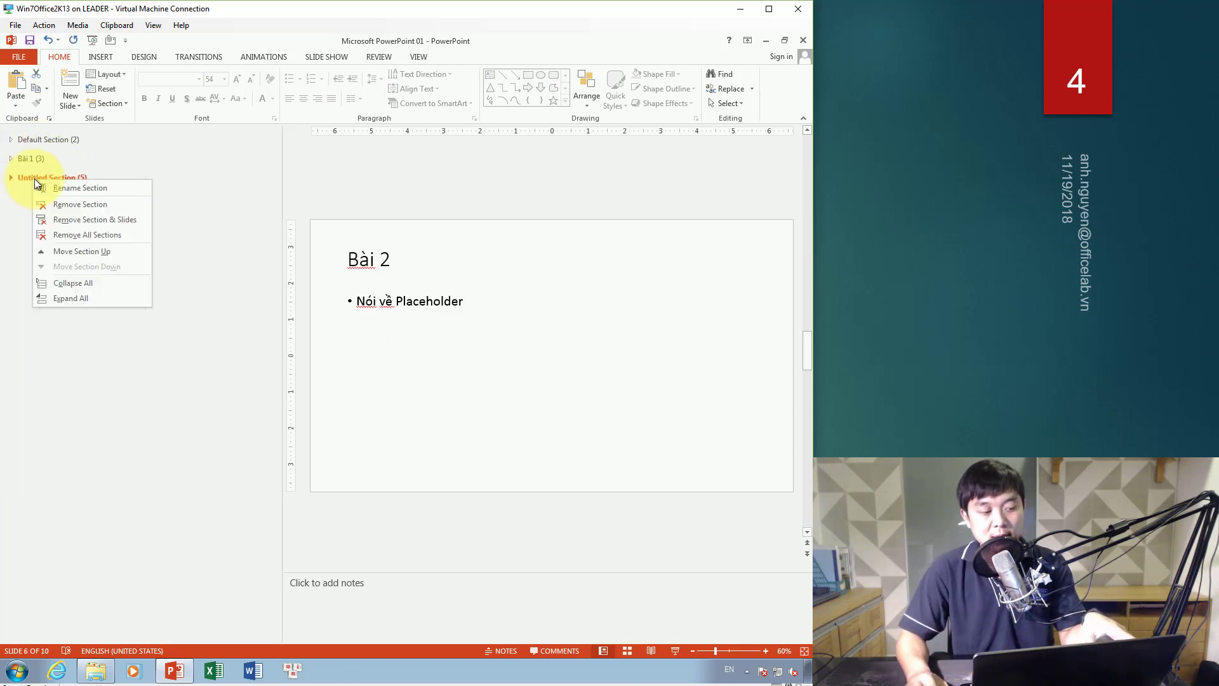
click(50, 194)
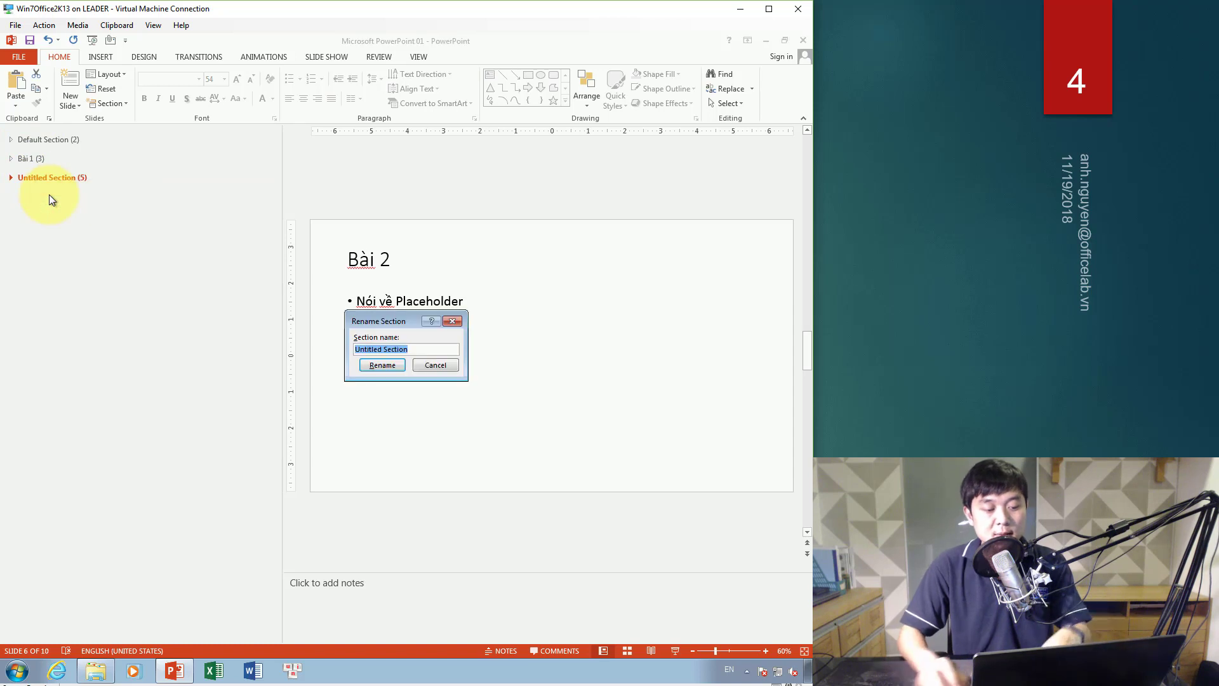
text(Bài 3)
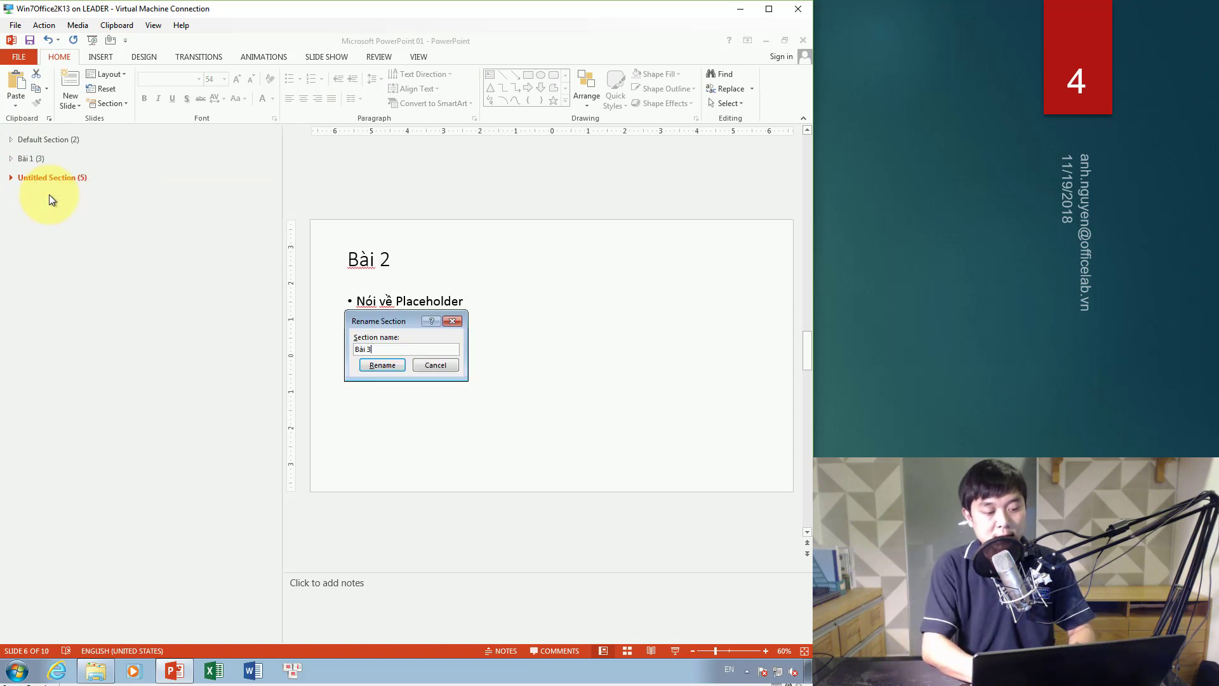
key(Return)
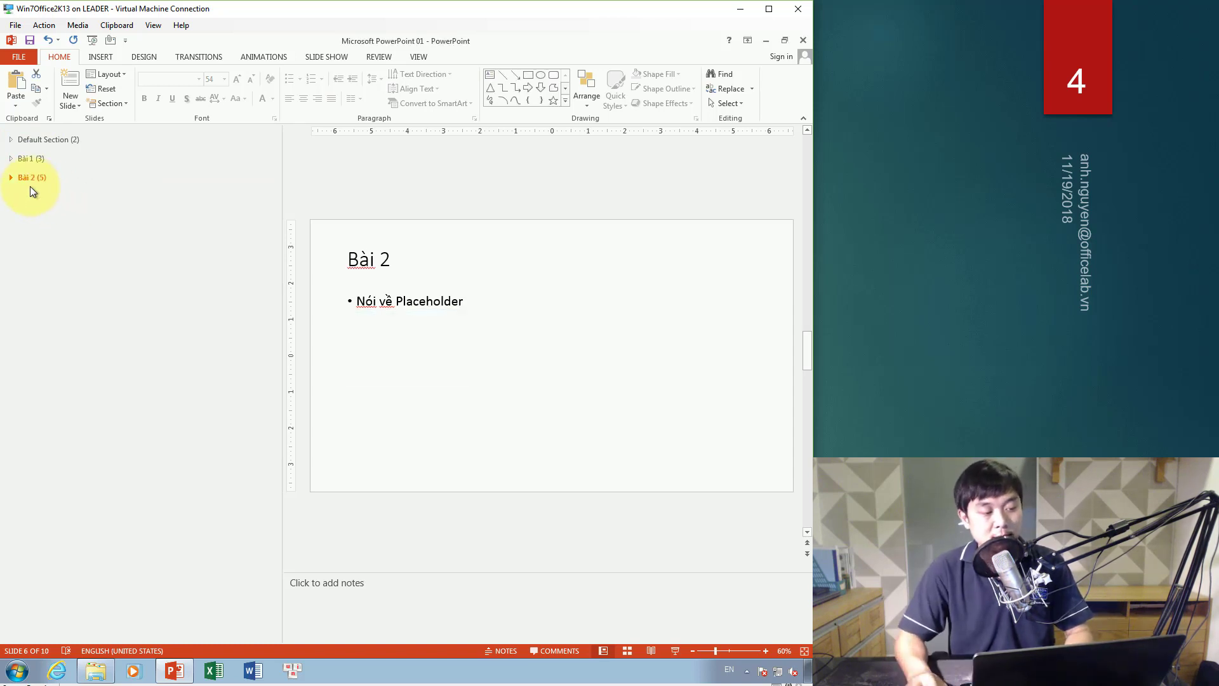
Start a new section at slide 7 within the expanded section, then collapse Bài 2.
click(12, 179)
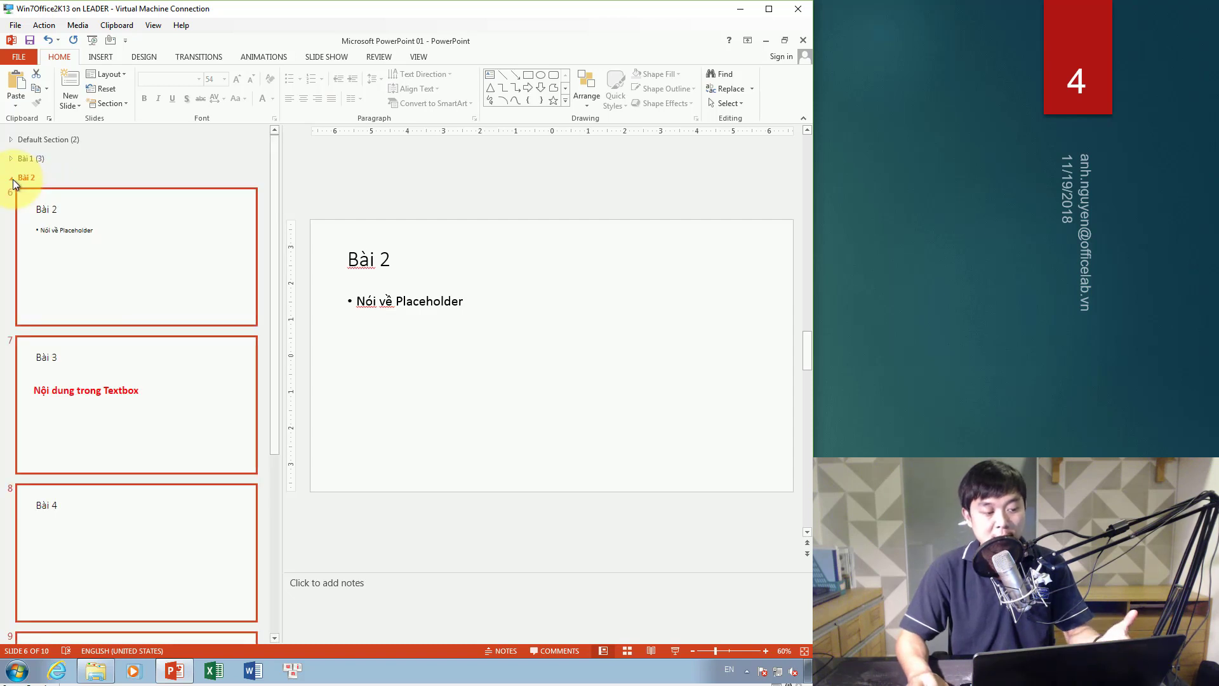
click(108, 333)
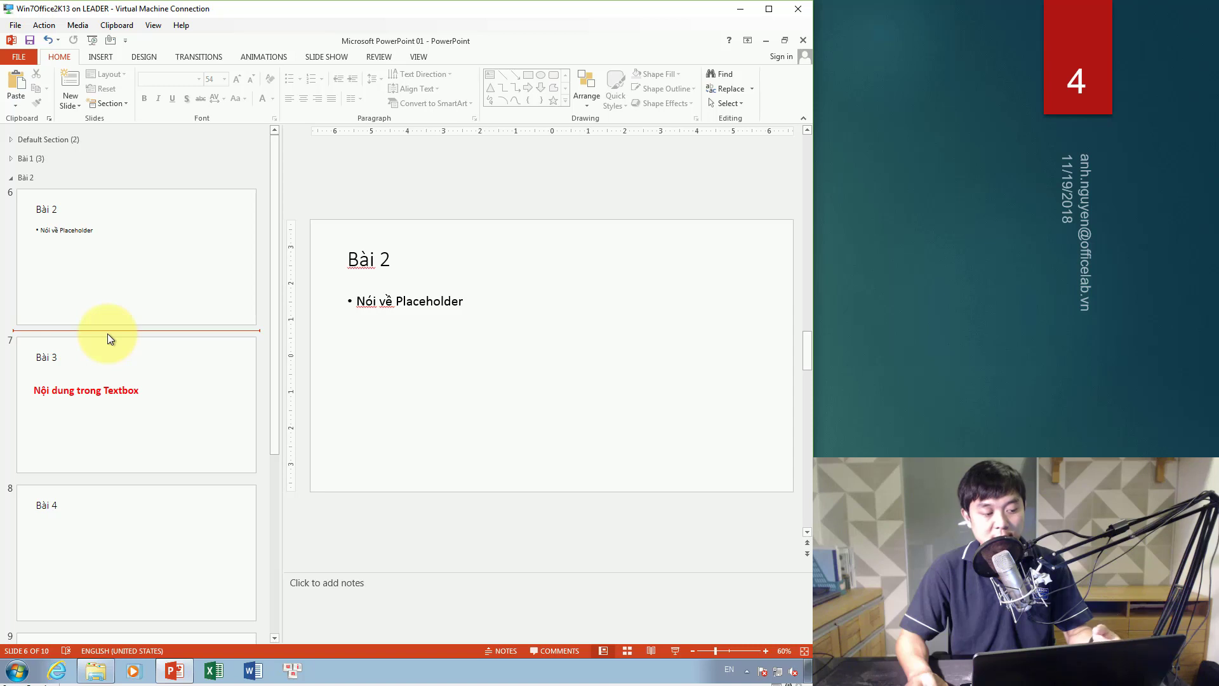
click(125, 101)
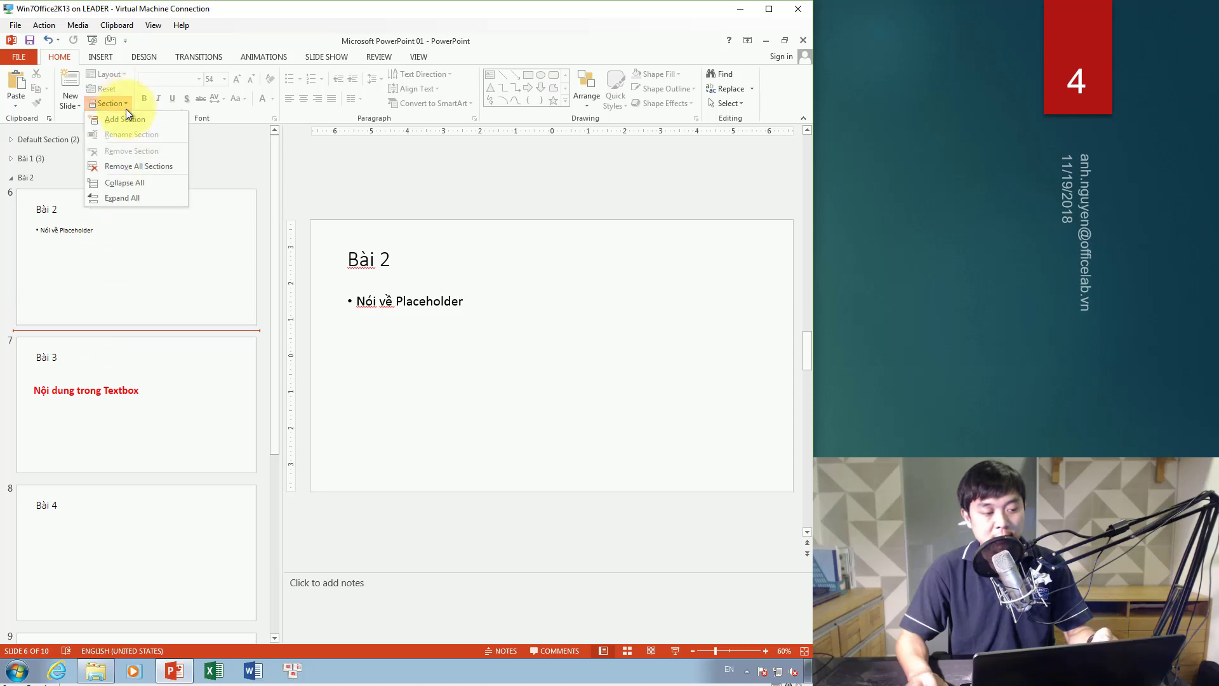
click(127, 117)
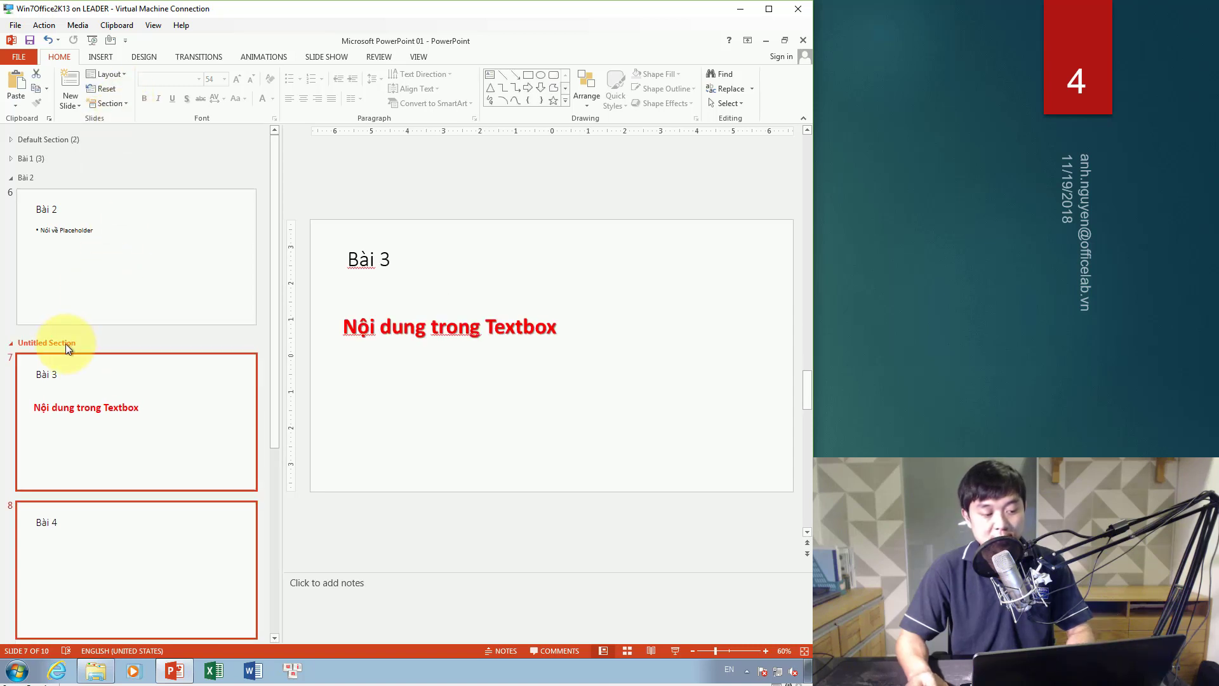
click(13, 183)
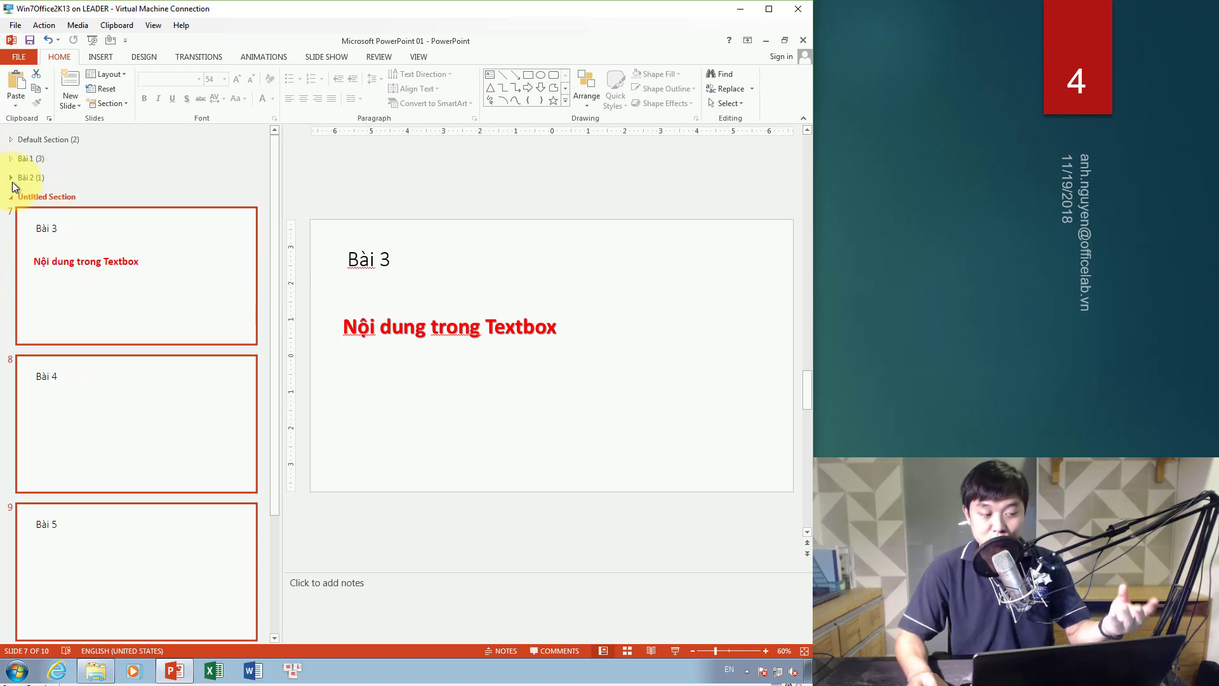
Rename the new section at slide 7 to 'Bài 3' and return to the lesson slide show.
right_click(39, 198)
click(57, 209)
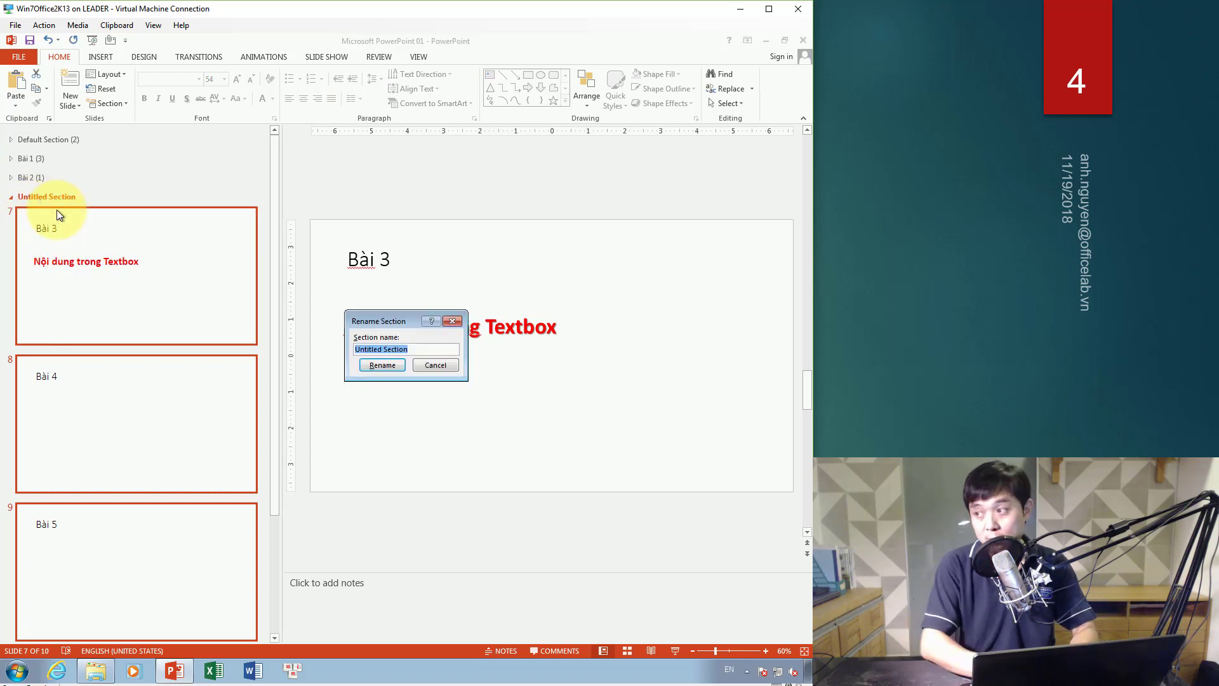
text(Bài 3)
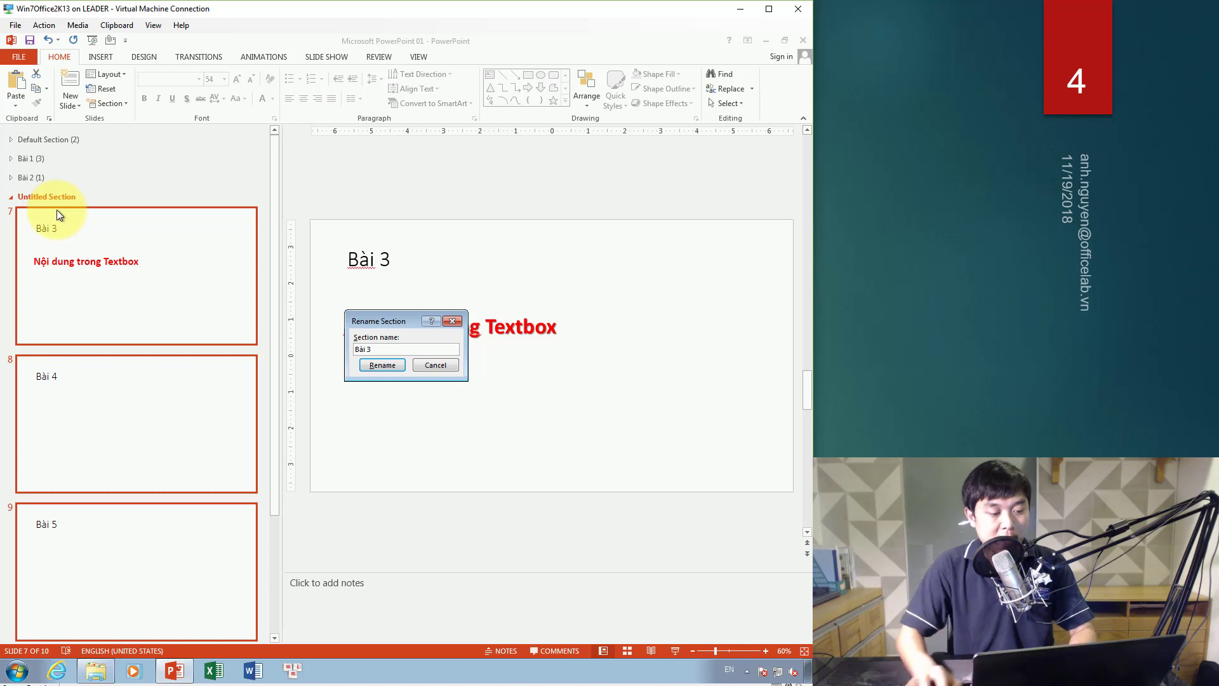
click(359, 363)
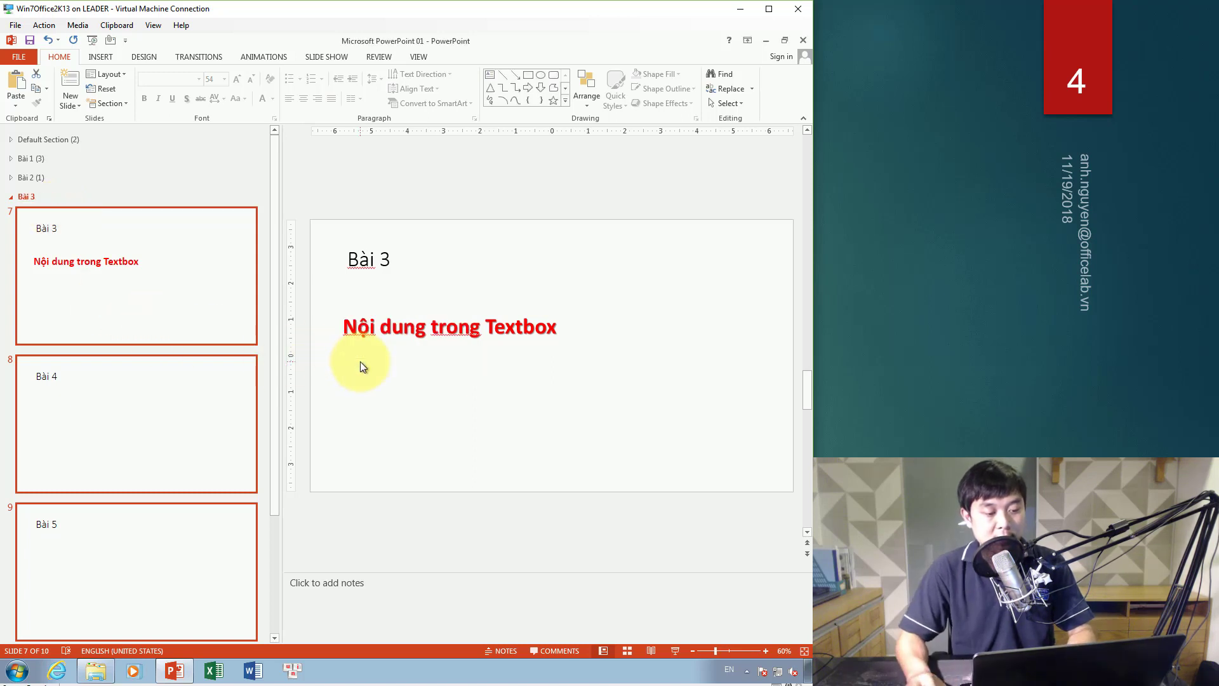
click(108, 276)
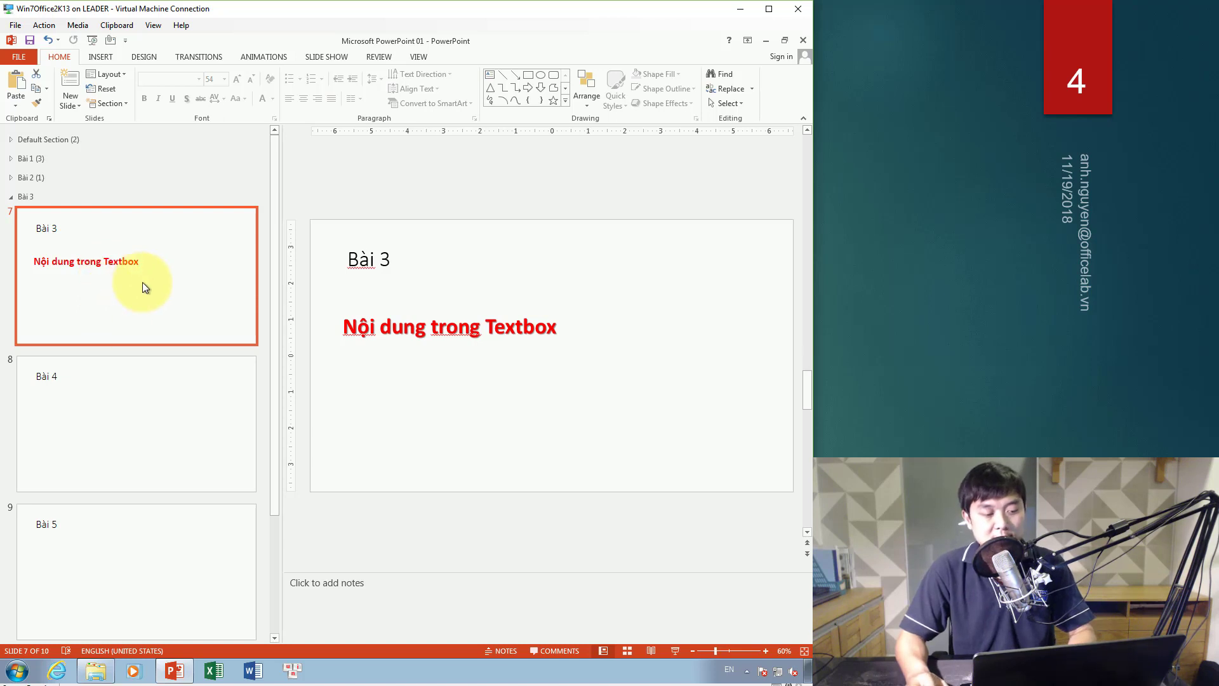
key(alt+Tab)
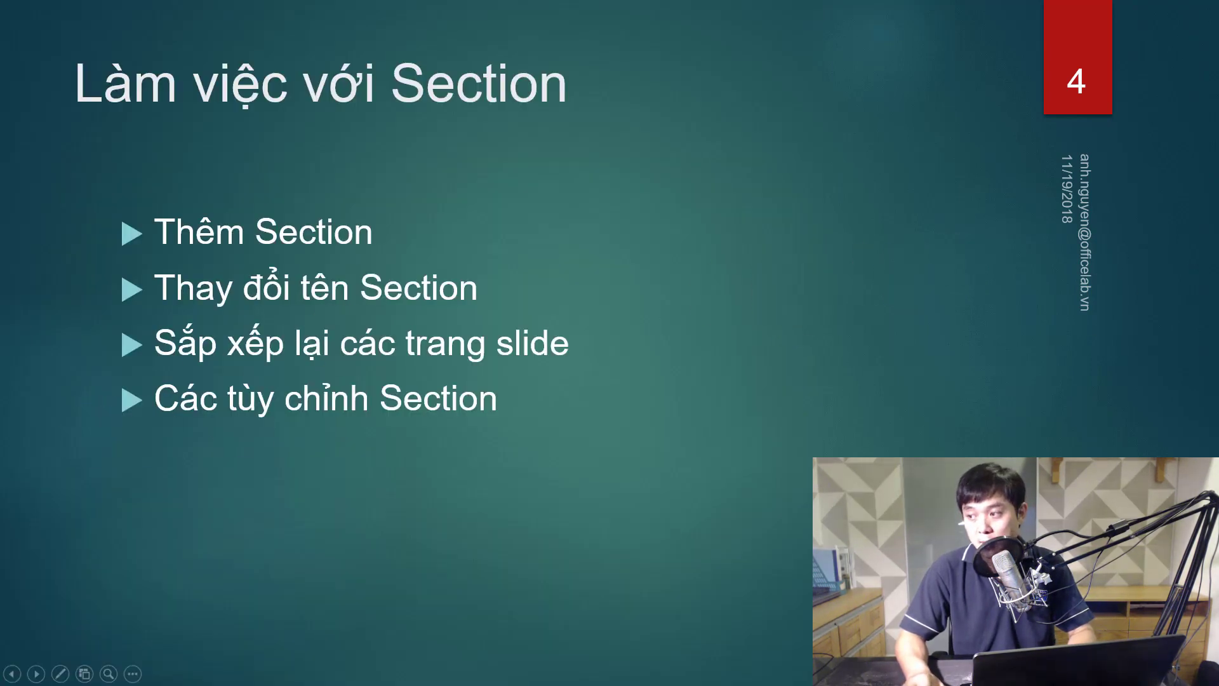
Step the slide show back to slide 2, 'Nội dung'.
key(Left)
key(Left)
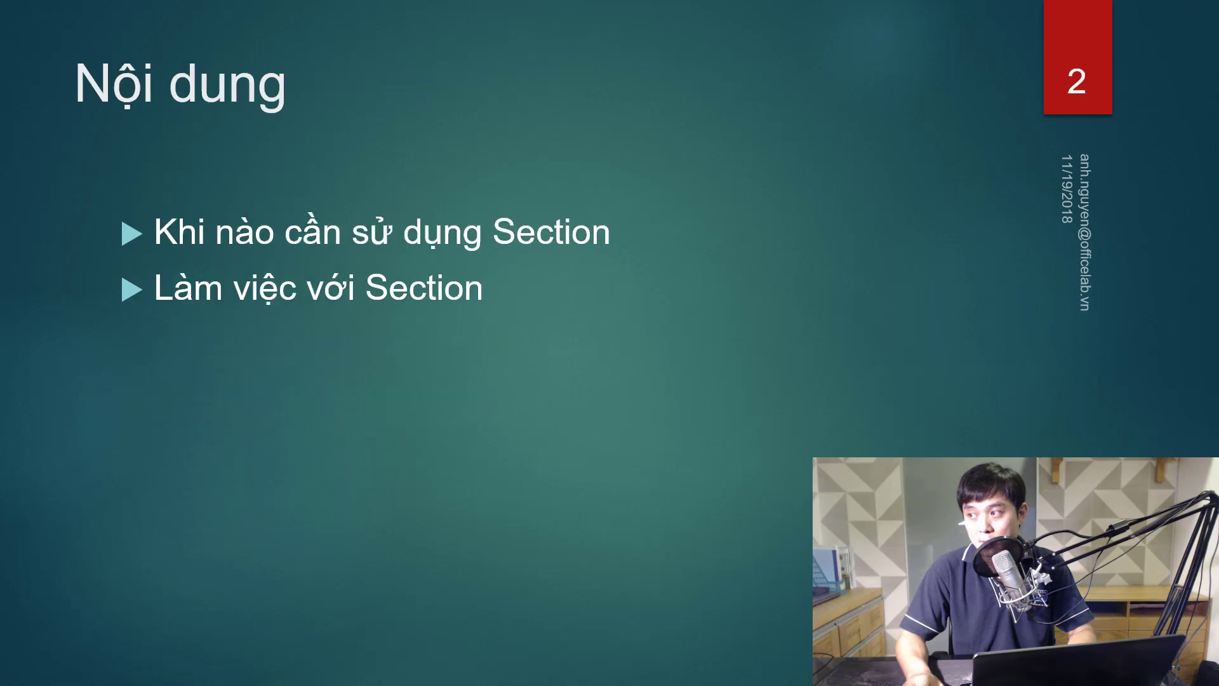